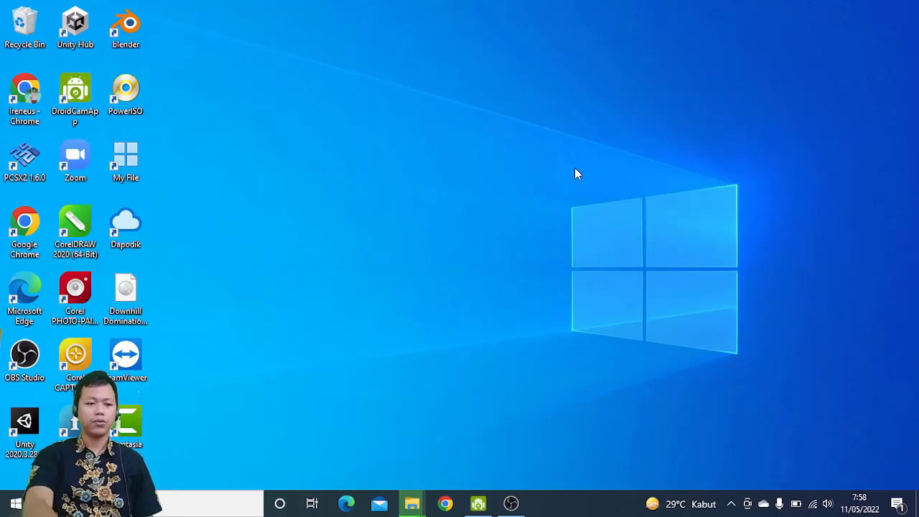
Step: Open Google Chrome in a maximized window with the One Piece profile
{"action": "double_click", "coordinate": [26, 219]}
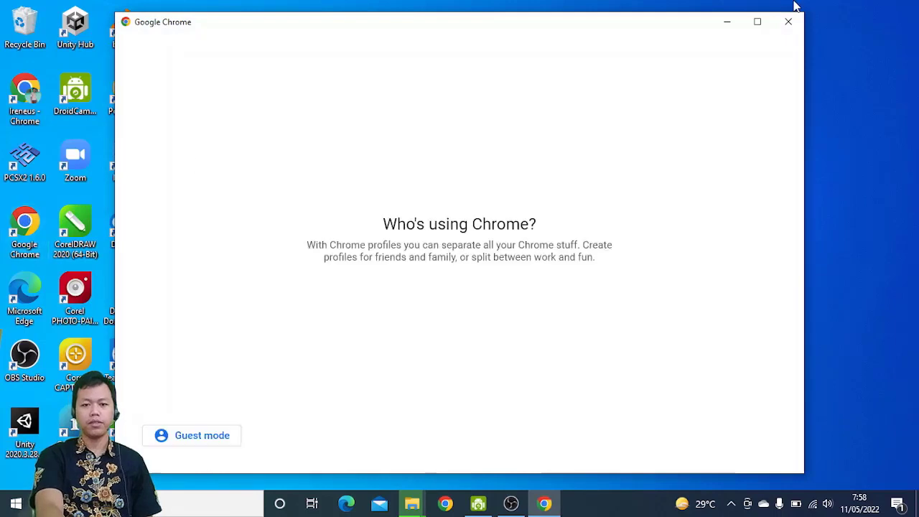
{"action": "left_click", "coordinate": [758, 22]}
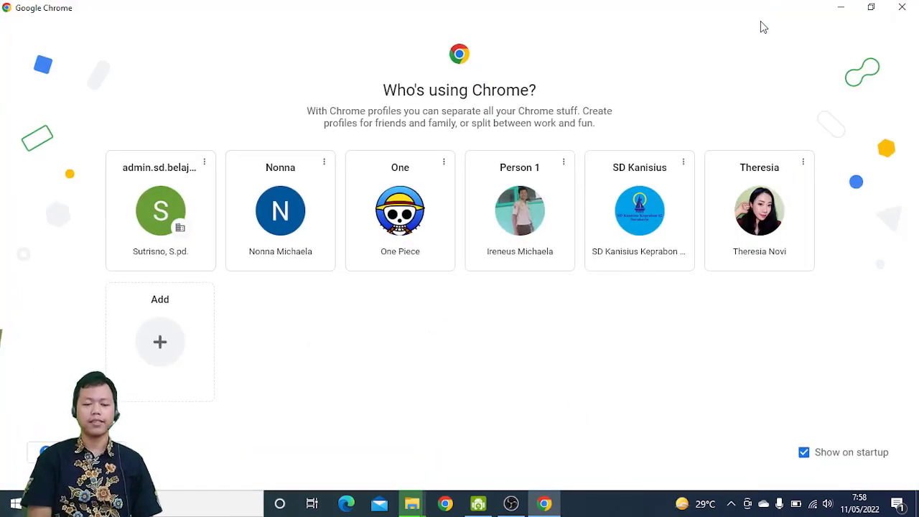
{"action": "left_click", "coordinate": [399, 200]}
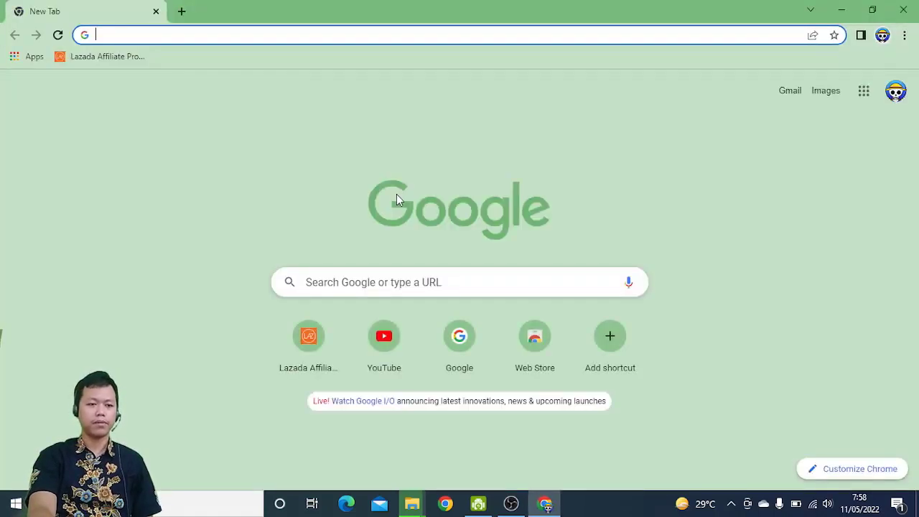
Step: Search the web for "canva", open the Canva website and start logging in to the existing account
{"action": "type", "text": "c"}
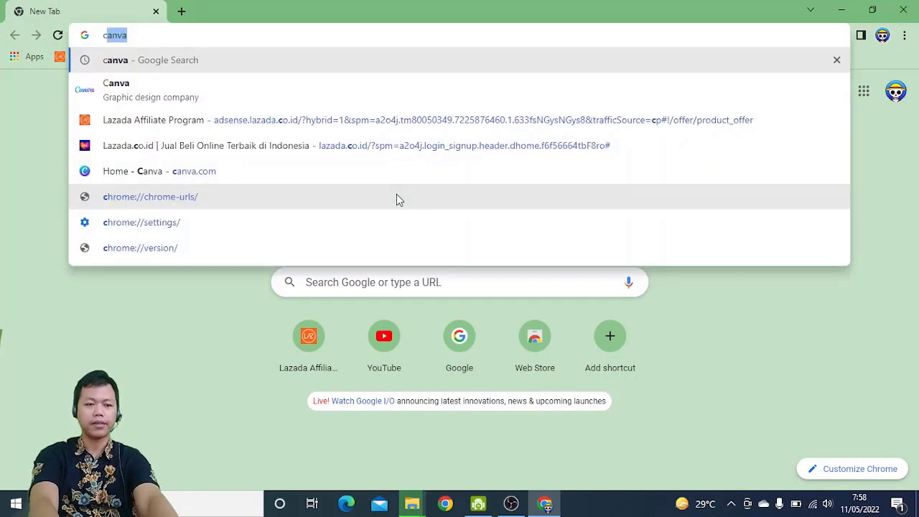
{"action": "type", "text": "a"}
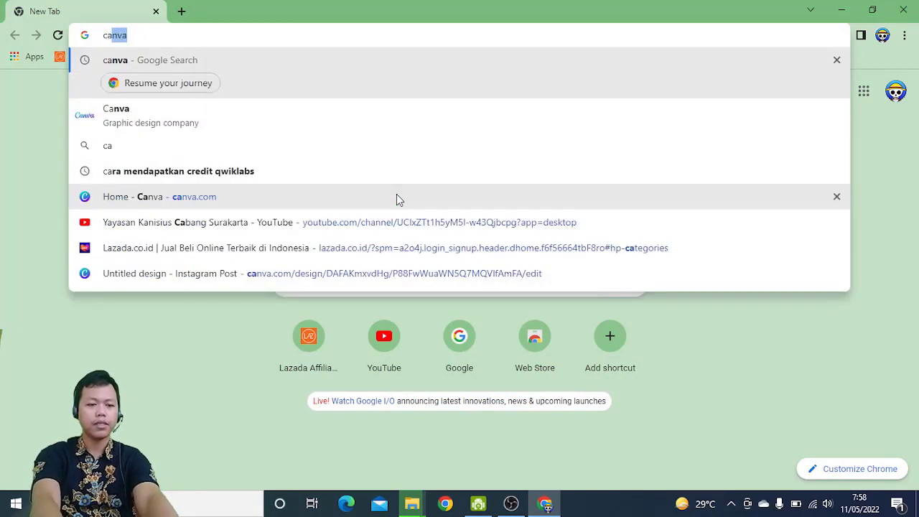
{"action": "type", "text": "n"}
{"action": "key", "text": "Return"}
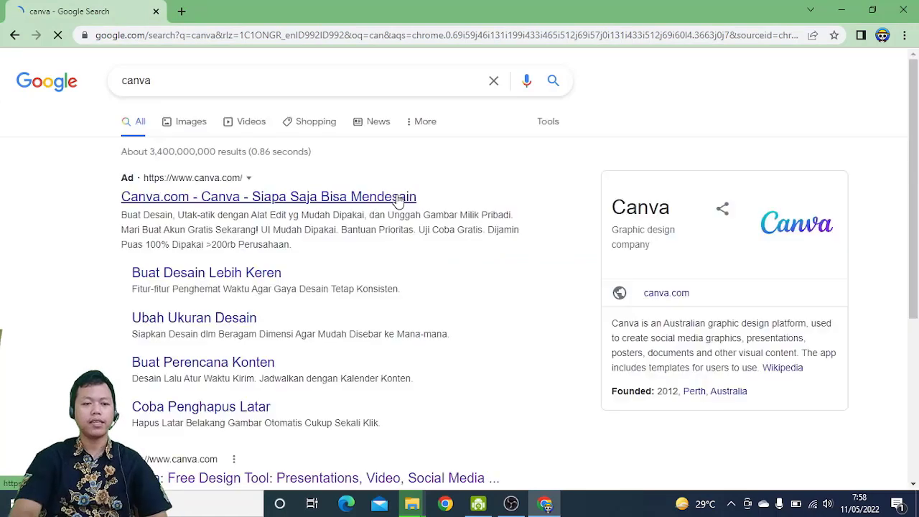
{"action": "left_click", "coordinate": [305, 206]}
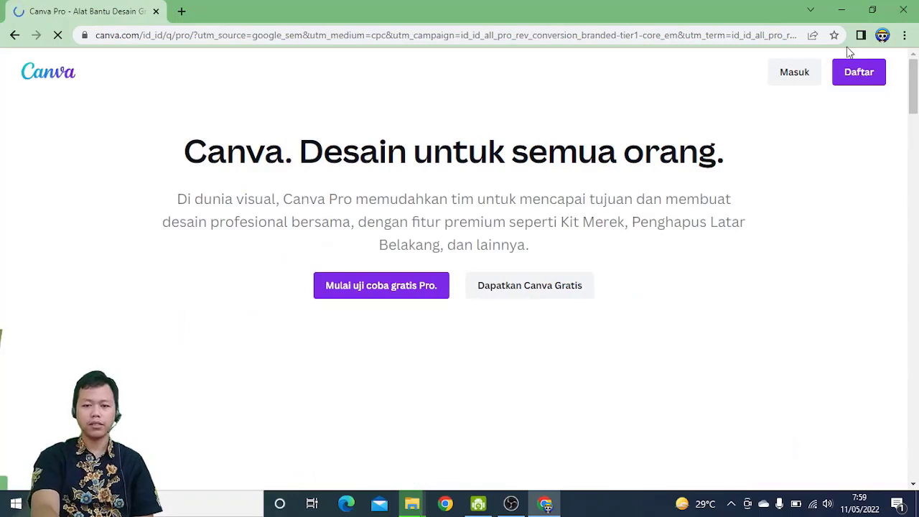
{"action": "left_click", "coordinate": [809, 74]}
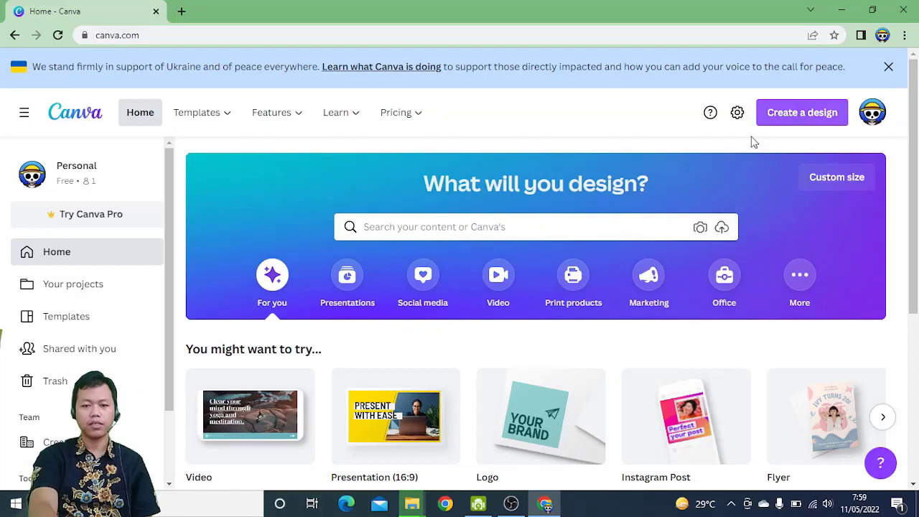
Step: Search for "logo shopee" in a new browser tab and open the preview of the round orange logo with the white bag
{"action": "left_click", "coordinate": [182, 11]}
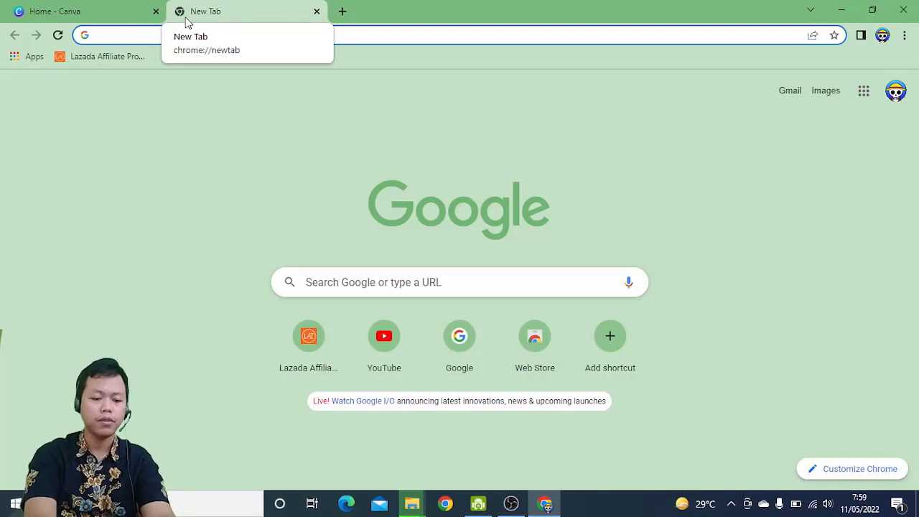
{"action": "type", "text": "logo shopee"}
{"action": "key", "text": "Return"}
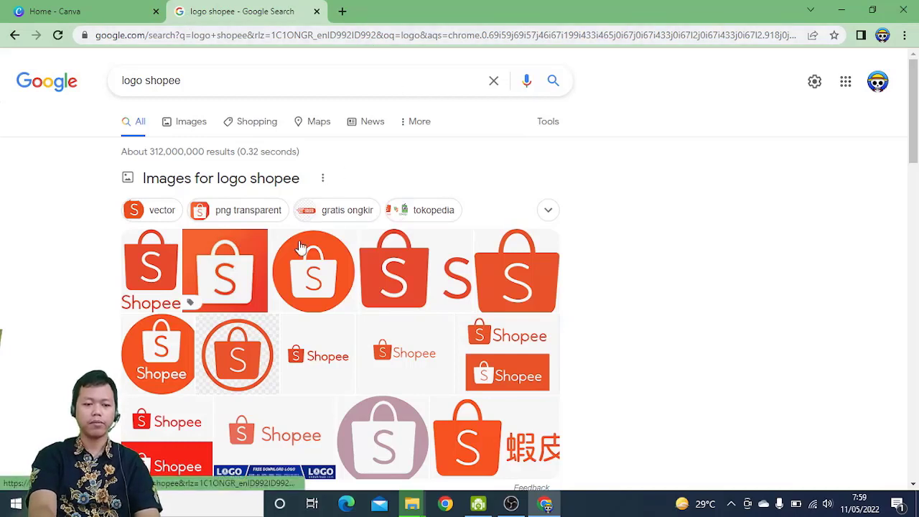
{"action": "left_click", "coordinate": [314, 279]}
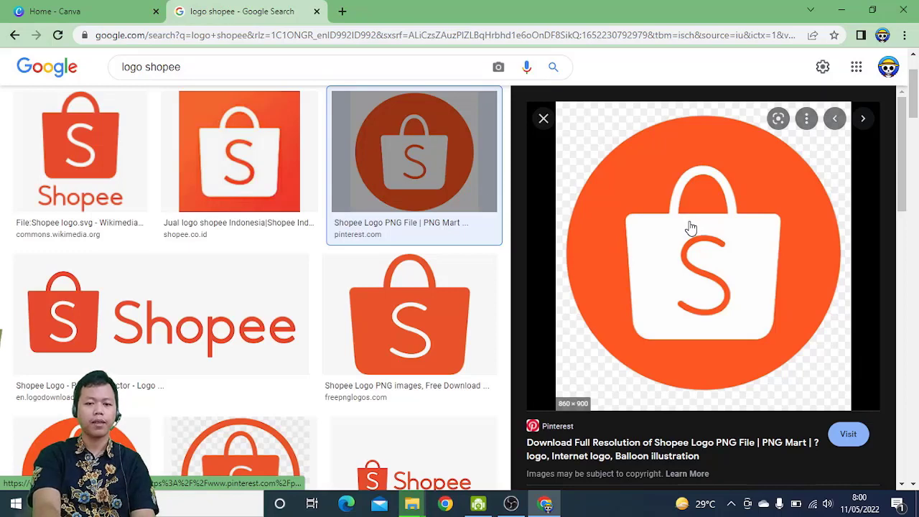
Step: Return to the Canva home page and look through its suggested design types and recent designs
{"action": "left_click", "coordinate": [86, 15]}
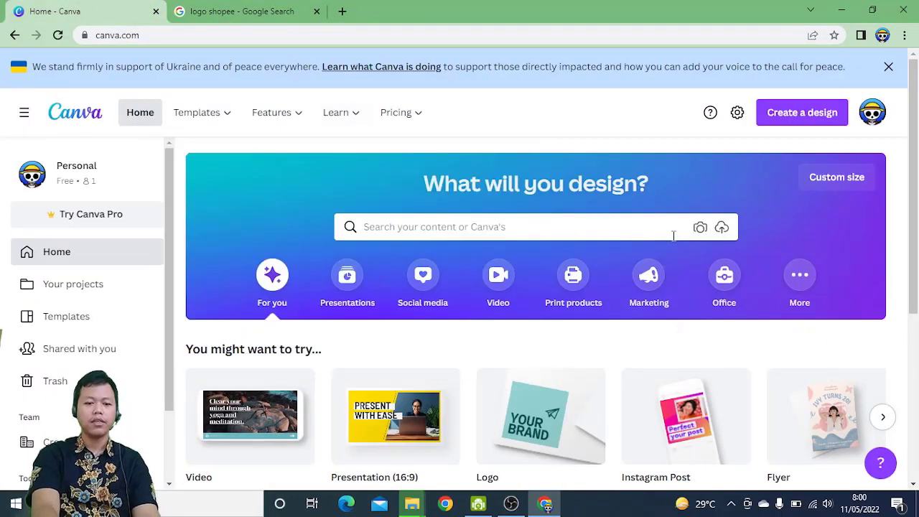
{"action": "scroll", "coordinate": [673, 237], "scroll_direction": "down", "scroll_amount": 3}
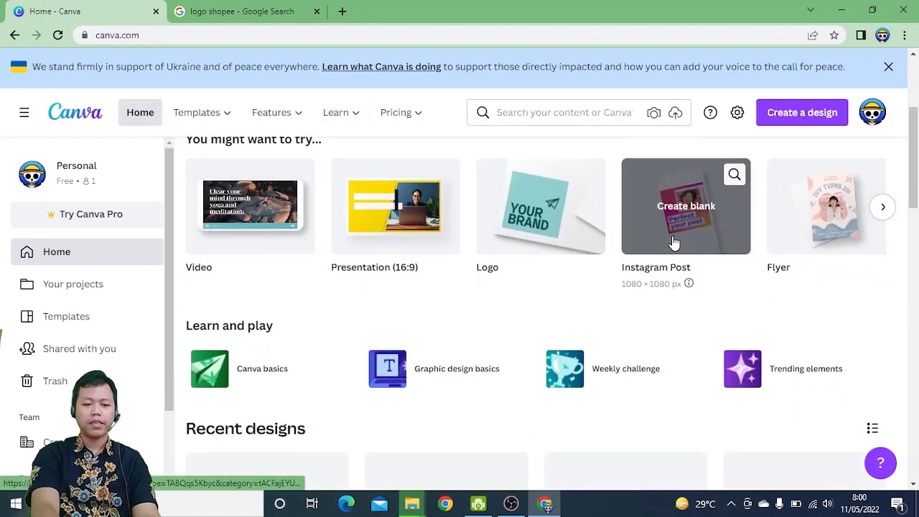
{"action": "scroll", "coordinate": [673, 244], "scroll_direction": "down", "scroll_amount": 3}
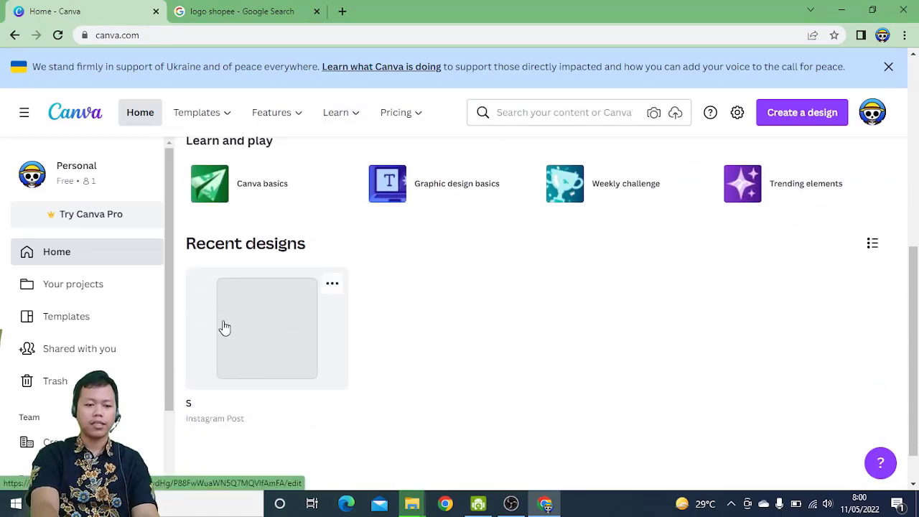
{"action": "scroll", "coordinate": [685, 281], "scroll_direction": "up", "scroll_amount": 3}
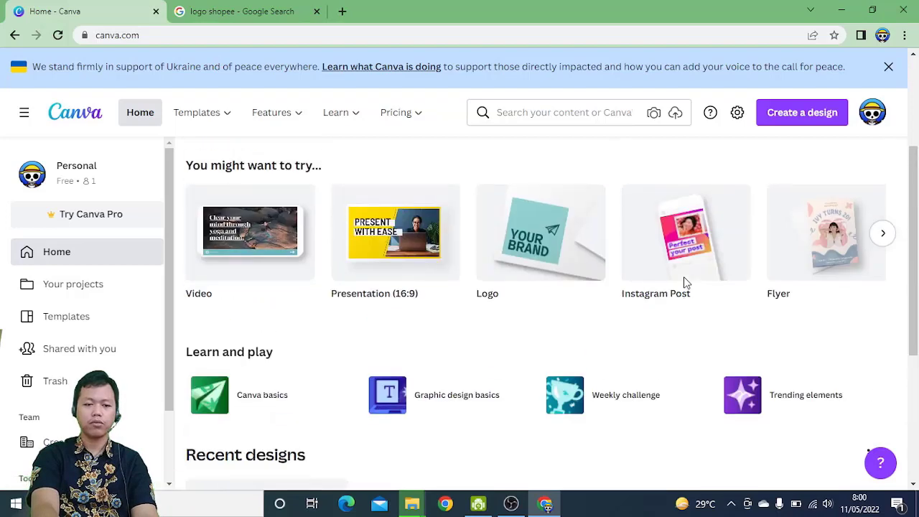
{"action": "scroll", "coordinate": [685, 282], "scroll_direction": "up", "scroll_amount": 2}
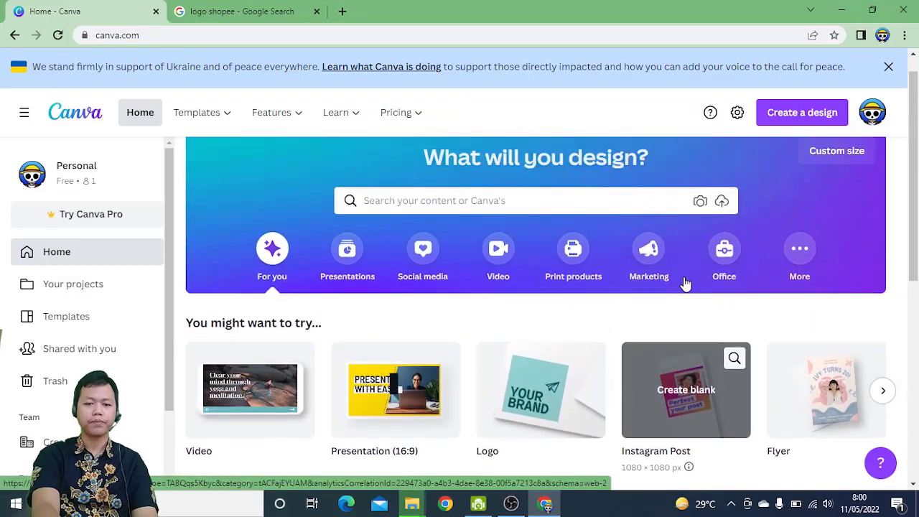
{"action": "scroll", "coordinate": [686, 284], "scroll_direction": "up", "scroll_amount": 1}
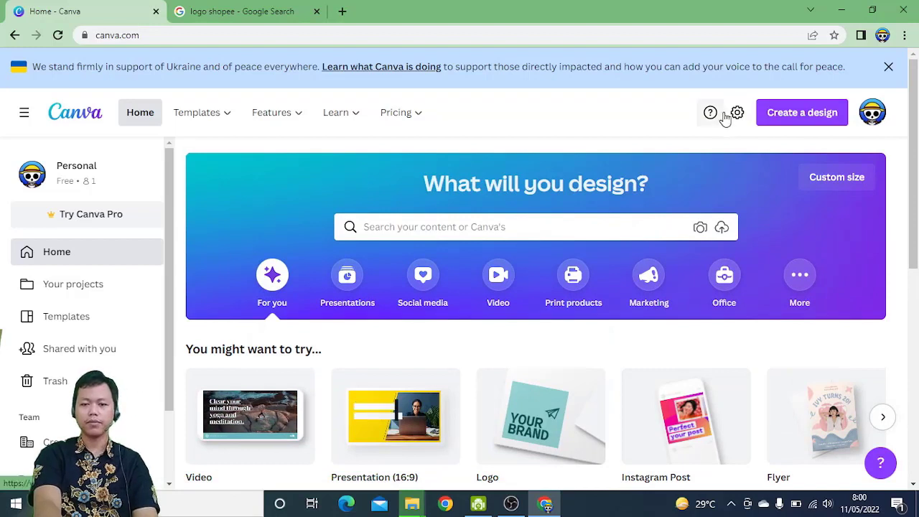
{"action": "left_click", "coordinate": [788, 115]}
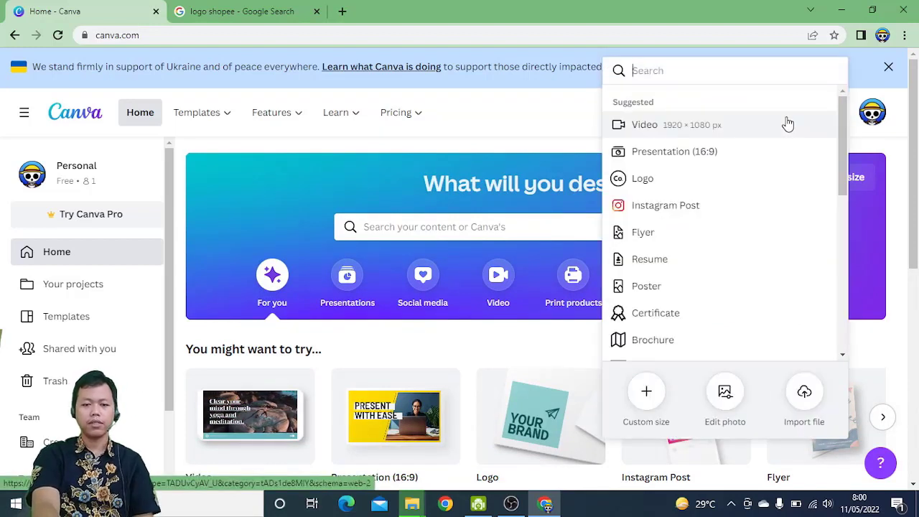
{"action": "left_click", "coordinate": [481, 110]}
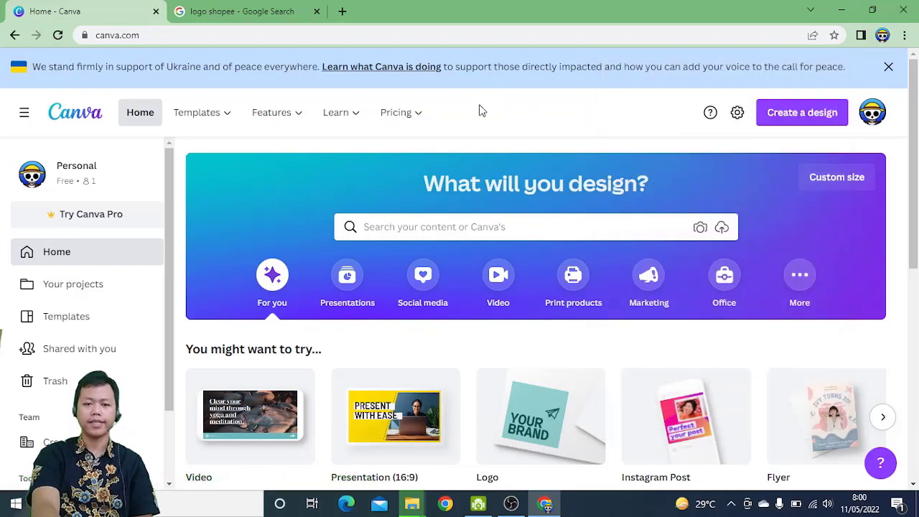
Step: Create a blank Instagram Post design of 1080 × 1080 px and dismiss the sticker tip
{"action": "left_click", "coordinate": [791, 125]}
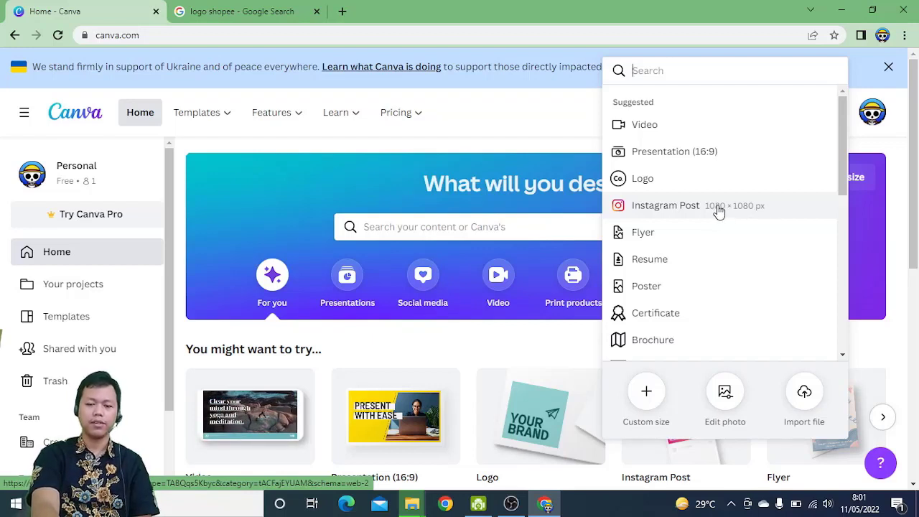
{"action": "left_click", "coordinate": [718, 209]}
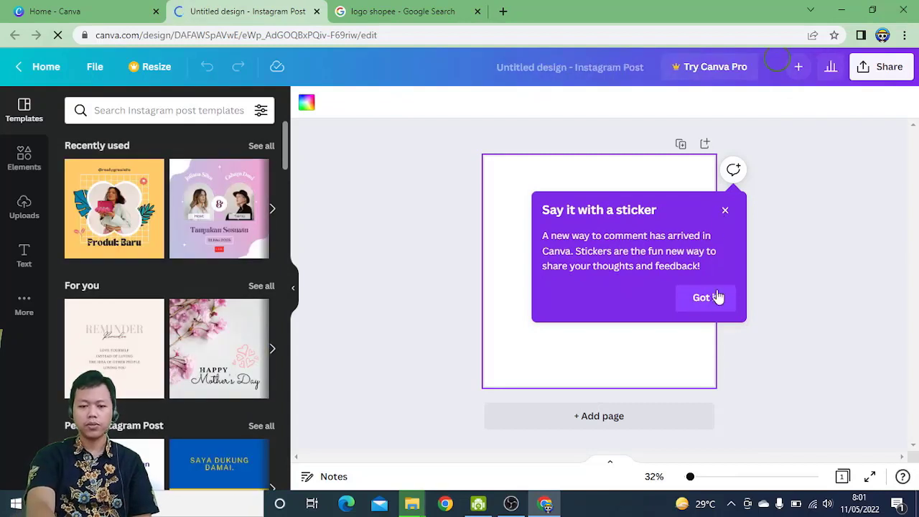
{"action": "left_click", "coordinate": [722, 302]}
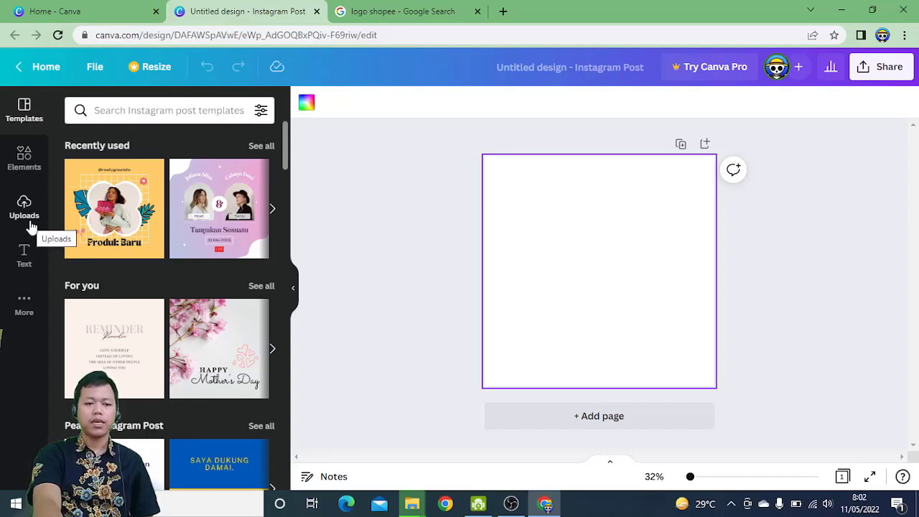
Step: Examine the editor's additional Canva content, creation apps and media import sources
{"action": "left_click", "coordinate": [25, 305]}
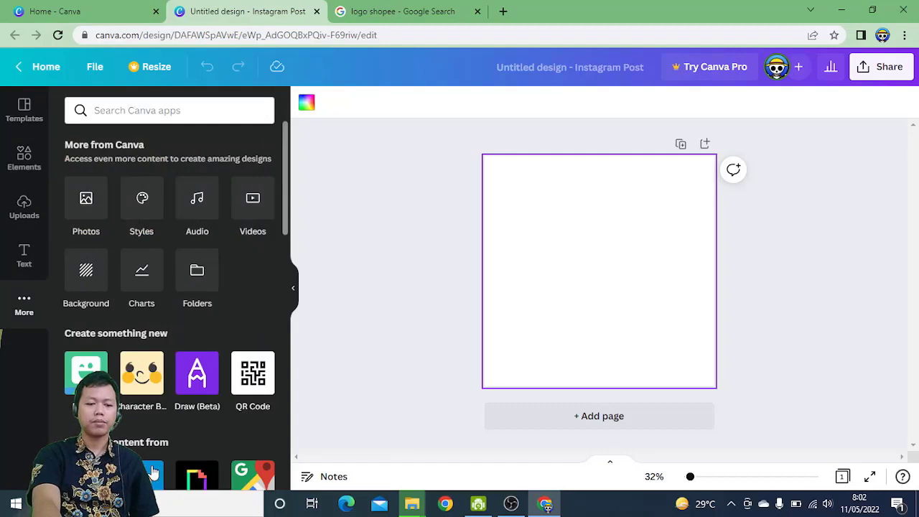
{"action": "scroll", "coordinate": [131, 444], "scroll_direction": "down", "scroll_amount": 3}
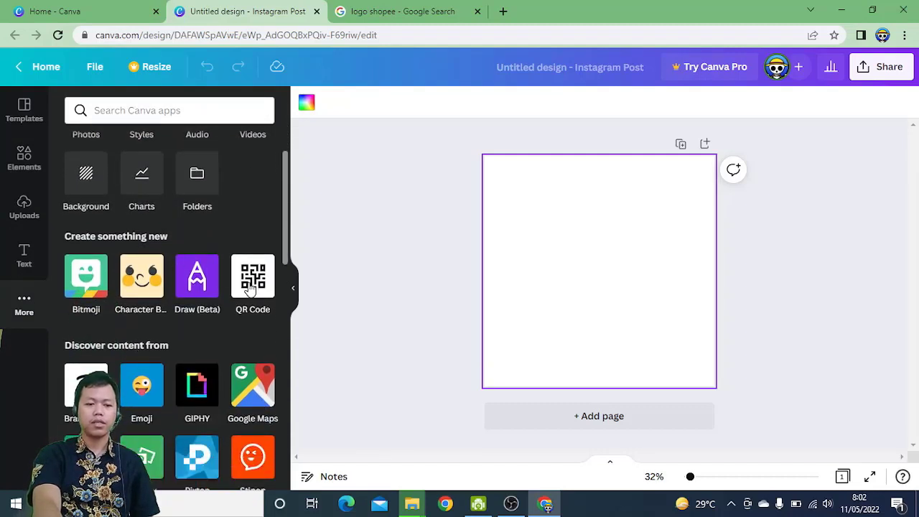
{"action": "scroll", "coordinate": [150, 358], "scroll_direction": "down", "scroll_amount": 3}
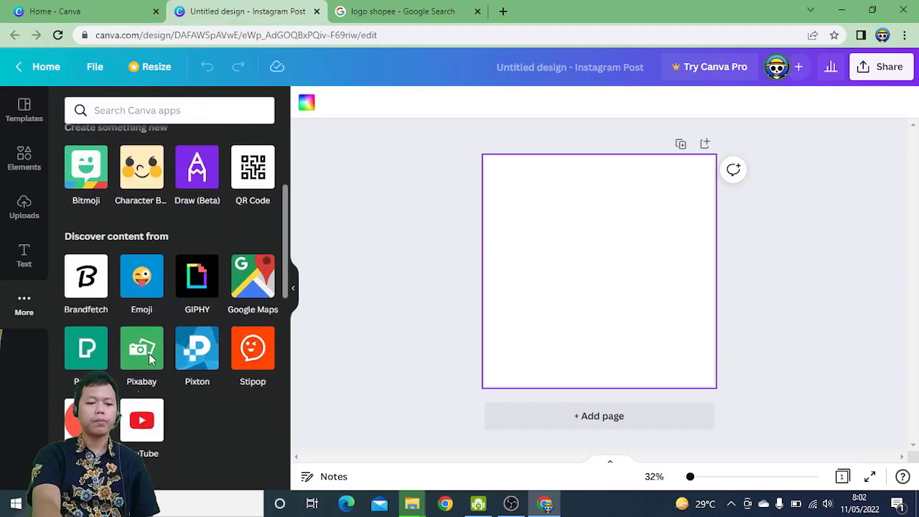
{"action": "scroll", "coordinate": [149, 353], "scroll_direction": "down", "scroll_amount": 3}
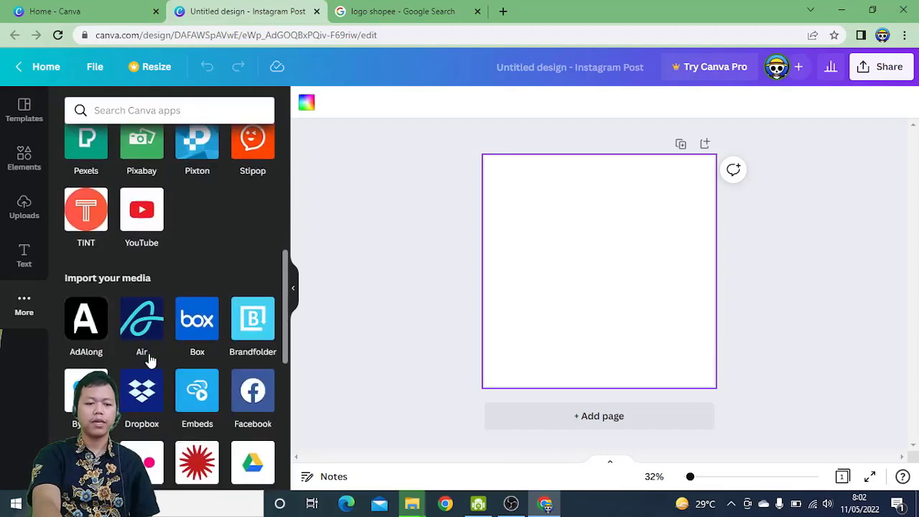
{"action": "scroll", "coordinate": [148, 359], "scroll_direction": "down", "scroll_amount": 3}
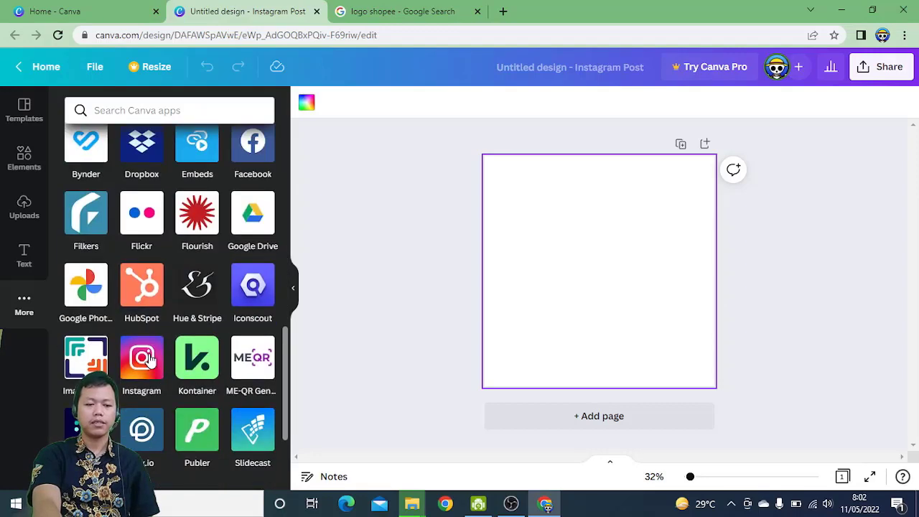
{"action": "scroll", "coordinate": [149, 361], "scroll_direction": "down", "scroll_amount": 2}
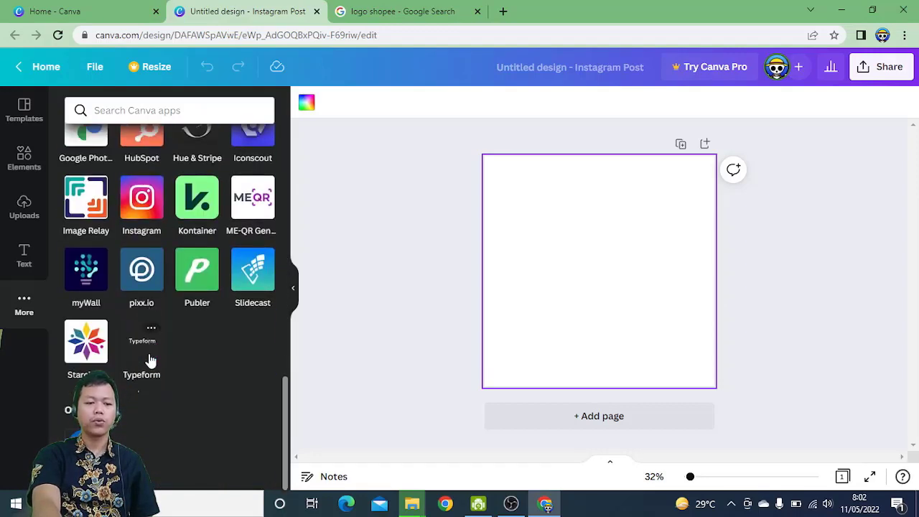
{"action": "scroll", "coordinate": [150, 359], "scroll_direction": "up", "scroll_amount": 2}
{"action": "scroll", "coordinate": [150, 359], "scroll_direction": "up", "scroll_amount": 4}
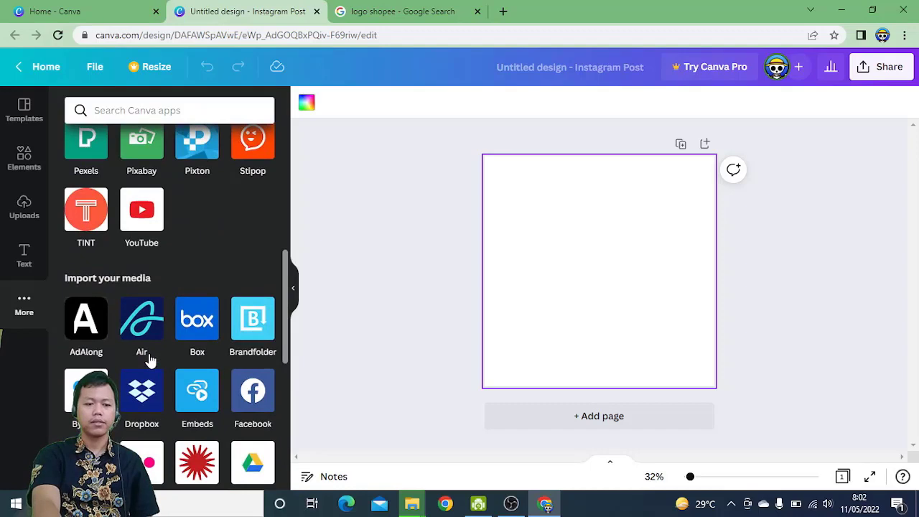
{"action": "scroll", "coordinate": [148, 359], "scroll_direction": "down", "scroll_amount": 4}
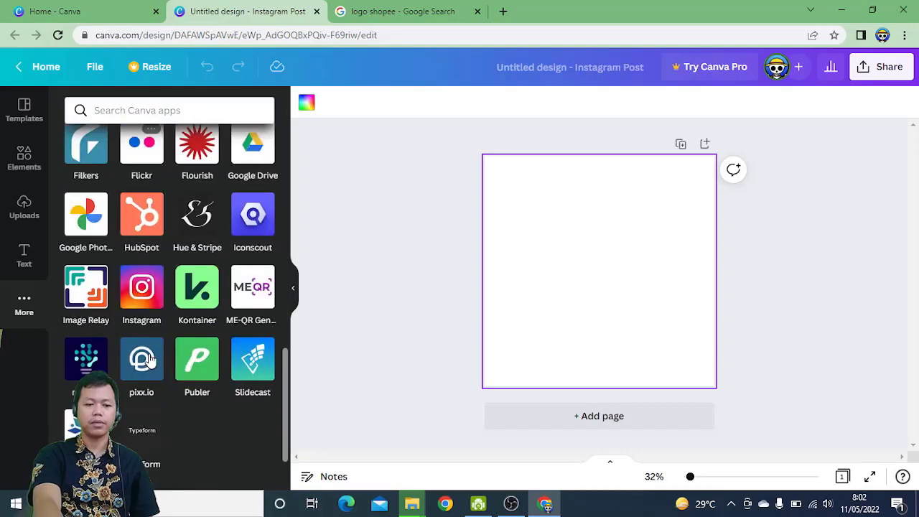
{"action": "scroll", "coordinate": [149, 361], "scroll_direction": "down", "scroll_amount": 1}
{"action": "scroll", "coordinate": [148, 359], "scroll_direction": "up", "scroll_amount": 10}
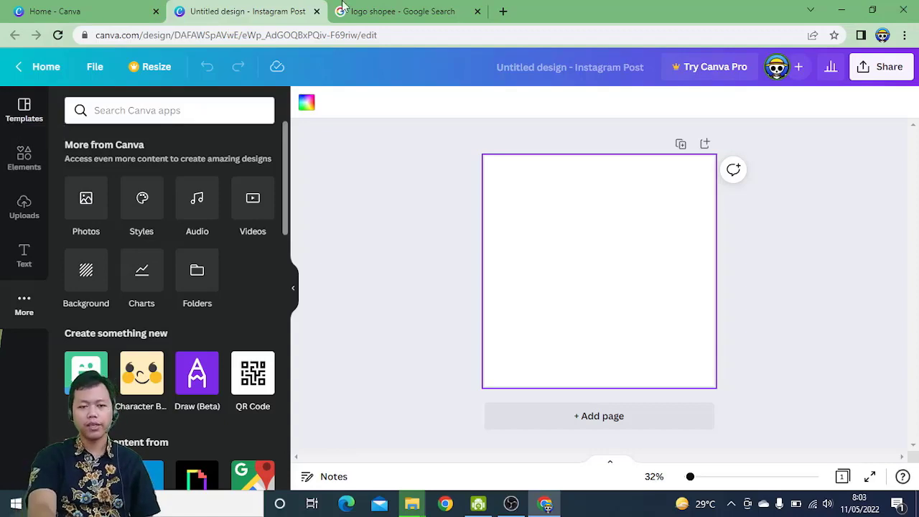
Step: Review the round Shopee logo reference image and return to the blank Instagram Post design
{"action": "left_click", "coordinate": [453, 10]}
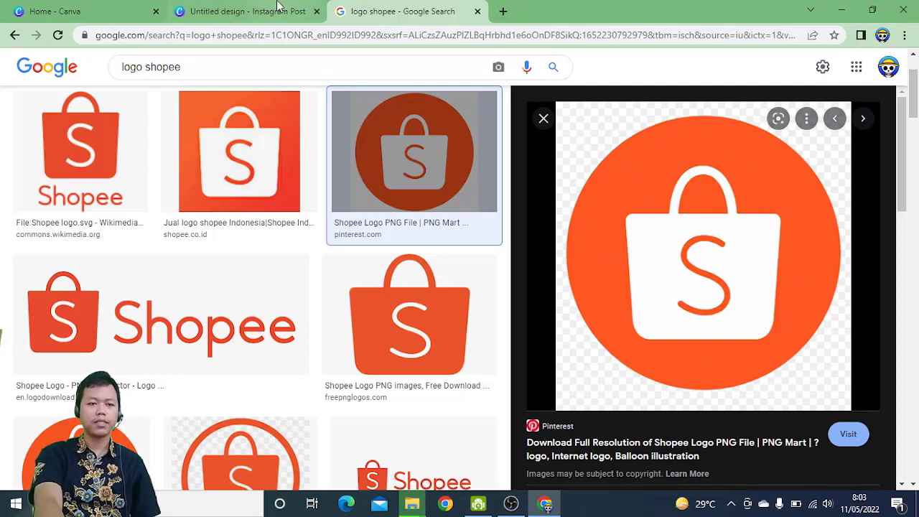
{"action": "left_click", "coordinate": [249, 14]}
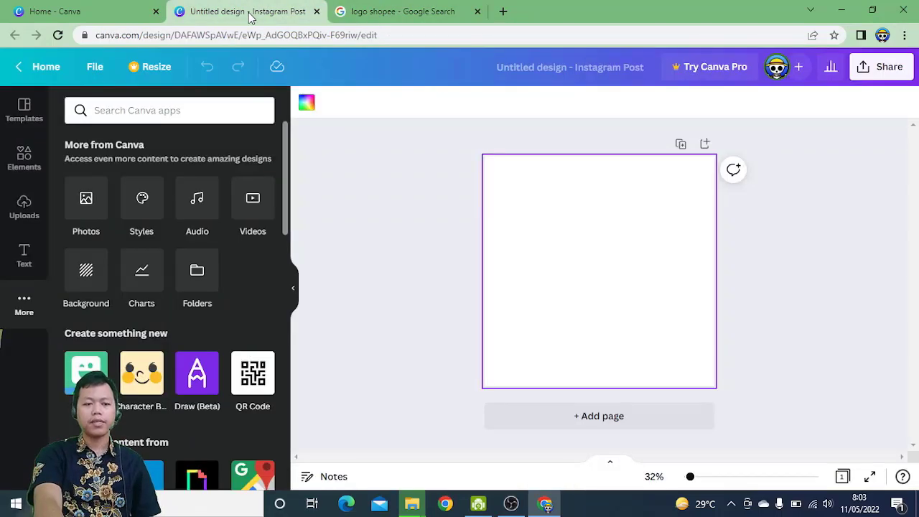
{"action": "left_click", "coordinate": [421, 15]}
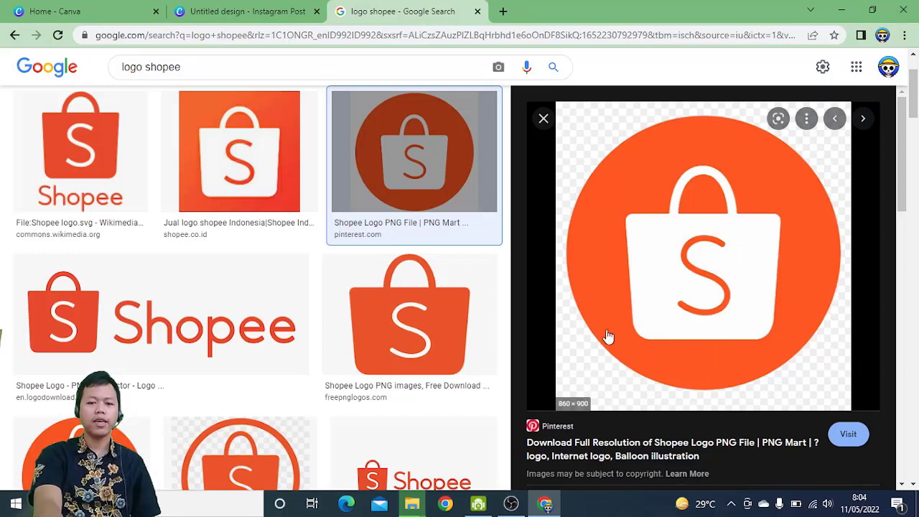
{"action": "left_click", "coordinate": [257, 18]}
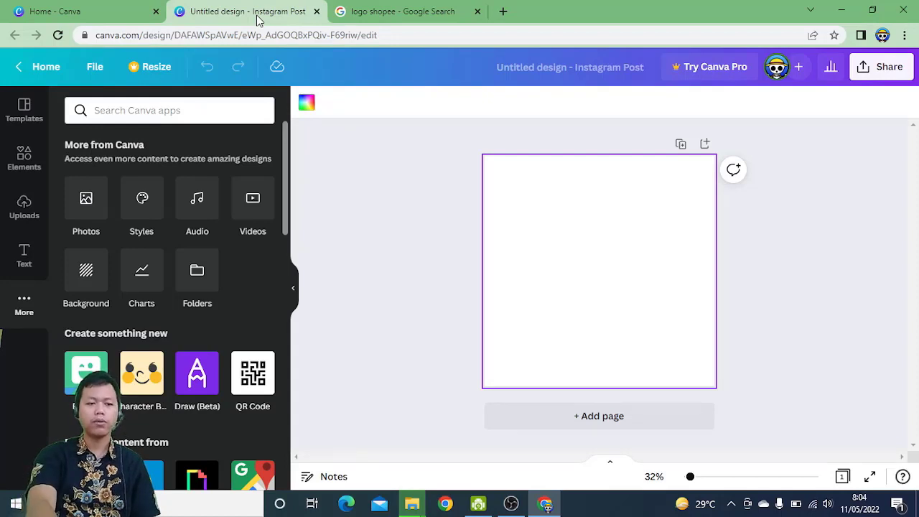
Step: Look through the library's lines and shapes and add a plain circle to the blank page
{"action": "left_click", "coordinate": [13, 173]}
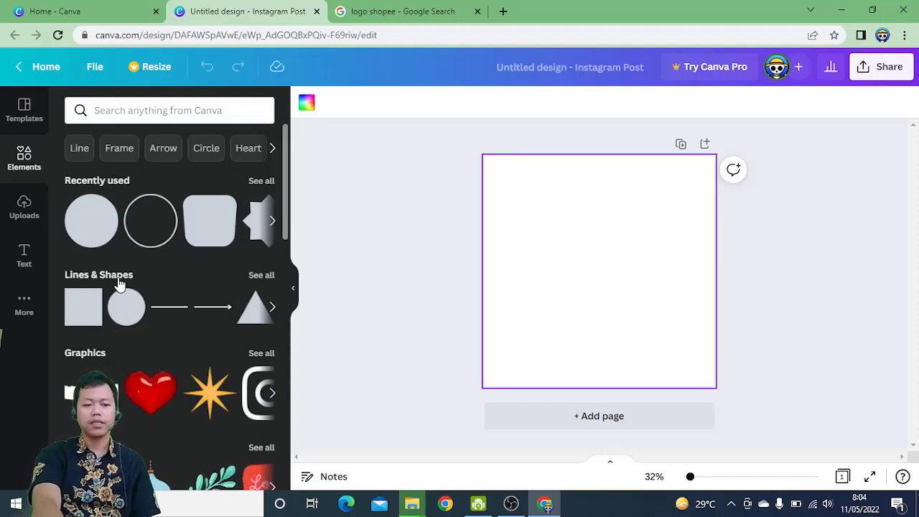
{"action": "scroll", "coordinate": [169, 372], "scroll_direction": "down", "scroll_amount": 2}
{"action": "scroll", "coordinate": [168, 372], "scroll_direction": "down", "scroll_amount": 3}
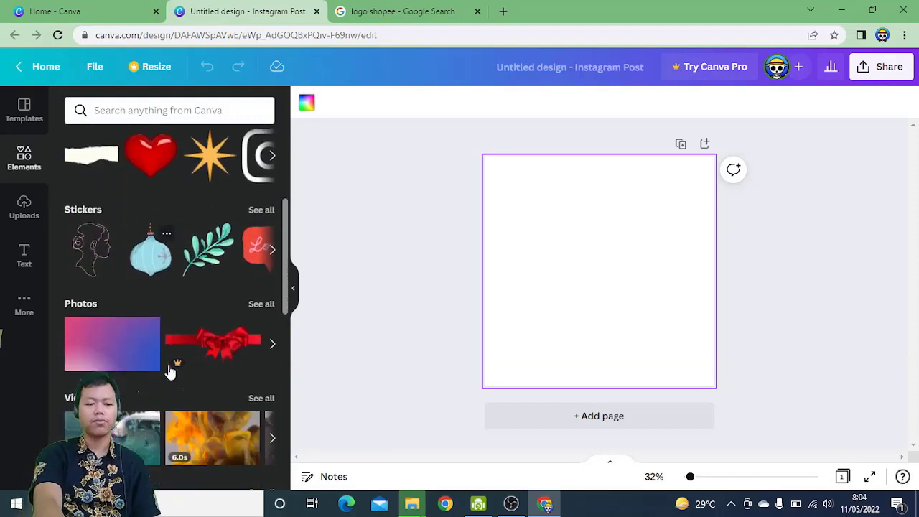
{"action": "scroll", "coordinate": [169, 372], "scroll_direction": "up", "scroll_amount": 5}
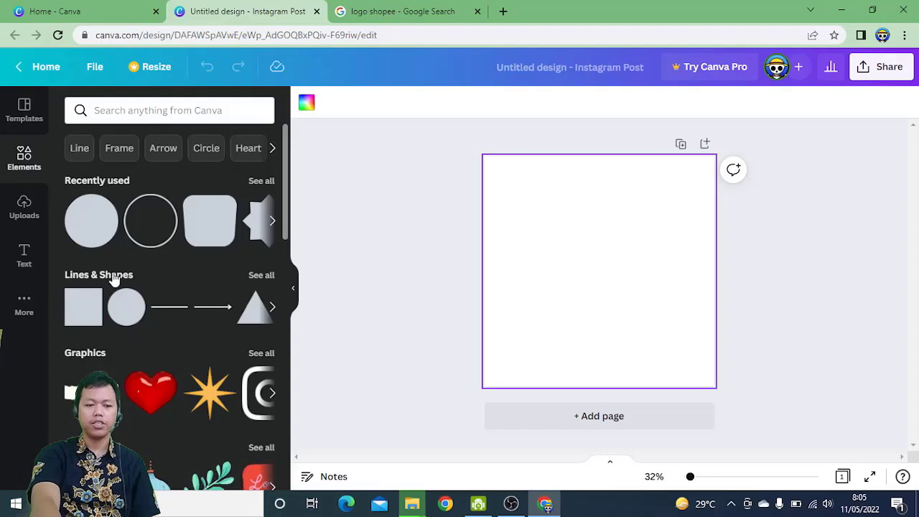
{"action": "left_click", "coordinate": [262, 275]}
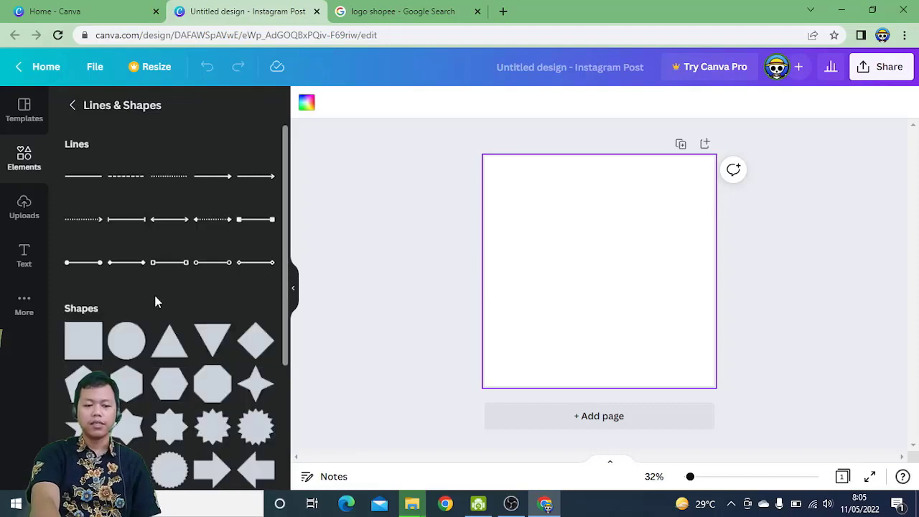
{"action": "scroll", "coordinate": [155, 302], "scroll_direction": "down", "scroll_amount": 1}
{"action": "scroll", "coordinate": [155, 301], "scroll_direction": "down", "scroll_amount": 2}
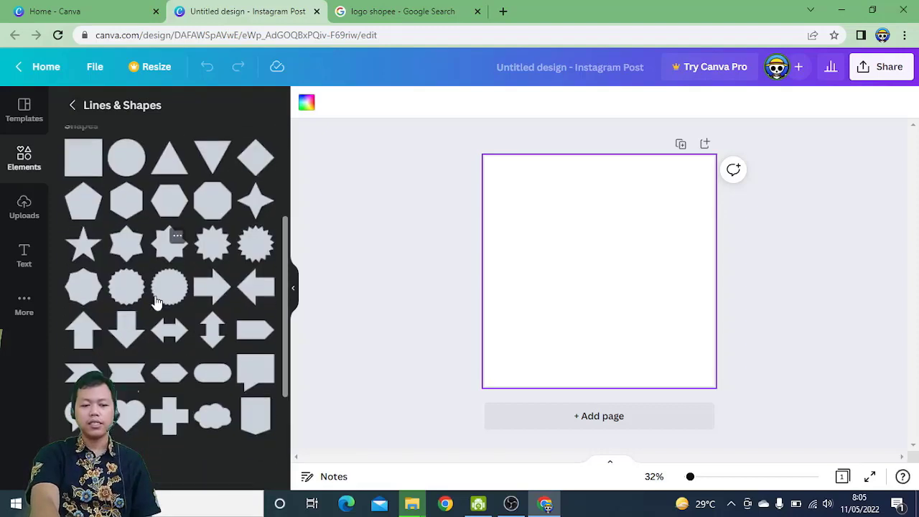
{"action": "scroll", "coordinate": [155, 302], "scroll_direction": "down", "scroll_amount": 3}
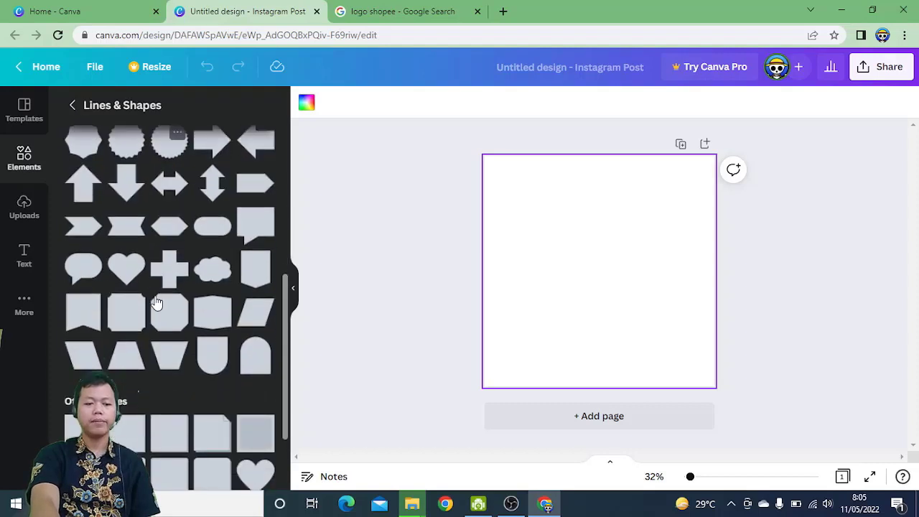
{"action": "scroll", "coordinate": [157, 302], "scroll_direction": "up", "scroll_amount": 3}
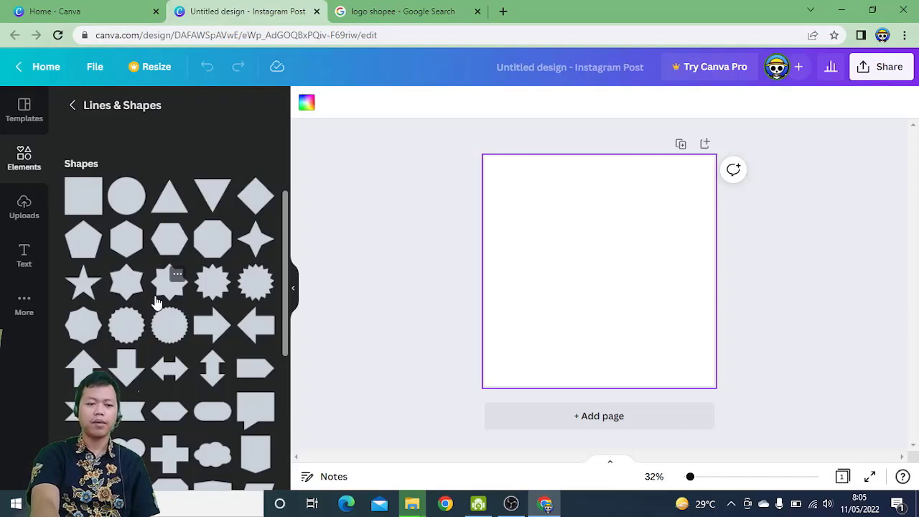
{"action": "left_click", "coordinate": [126, 212]}
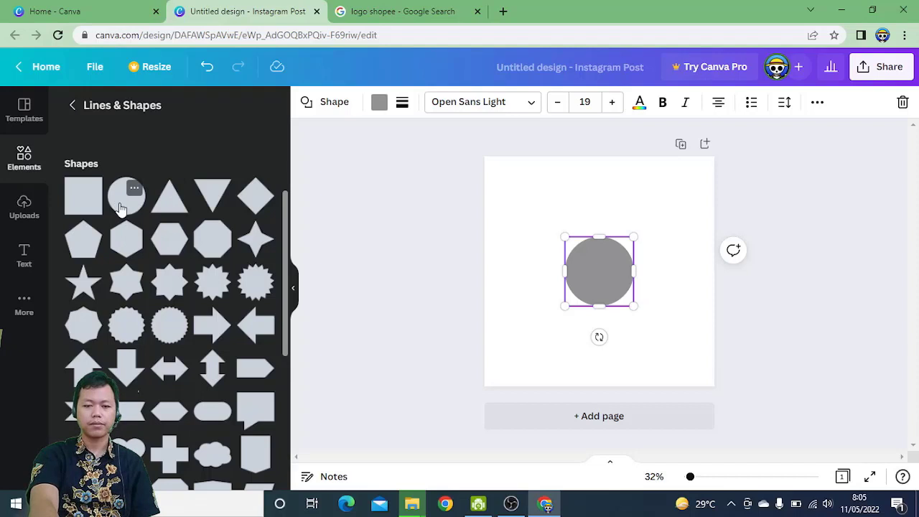
Step: Enlarge the circle from opposite corners so it nearly fills the page with an even margin
{"action": "left_click_drag", "start_coordinate": [634, 306], "coordinate": [702, 388]}
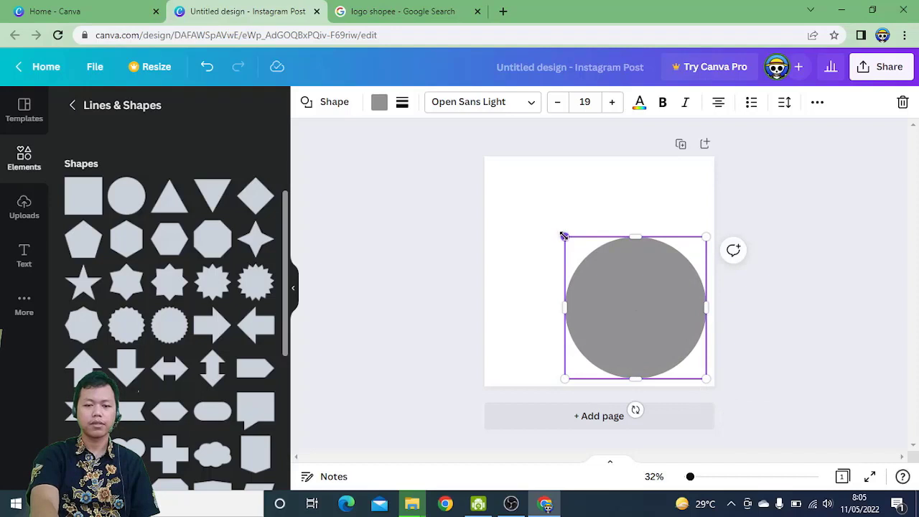
{"action": "left_click_drag", "start_coordinate": [564, 237], "coordinate": [492, 163]}
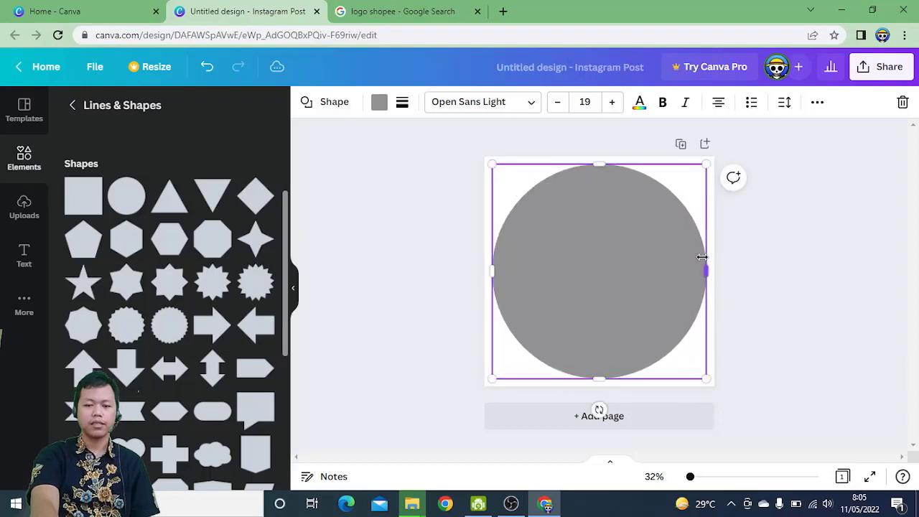
{"action": "mouse_move", "coordinate": [702, 262]}
{"action": "left_mouse_down"}
{"action": "mouse_move", "coordinate": [674, 257]}
{"action": "mouse_move", "coordinate": [698, 257]}
{"action": "left_mouse_up"}
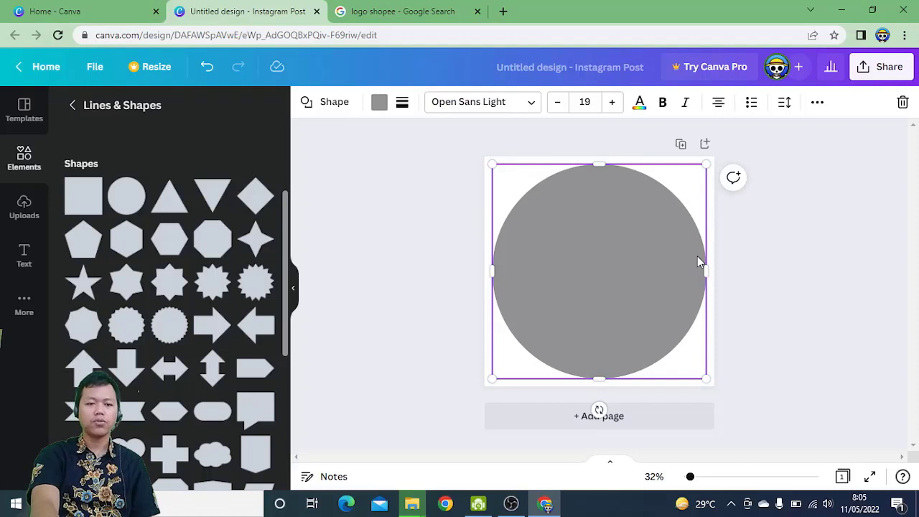
Step: Fill the large circle with the saturated orange #FF6100, adjusted from the default orange #FF914D
{"action": "left_click", "coordinate": [379, 104]}
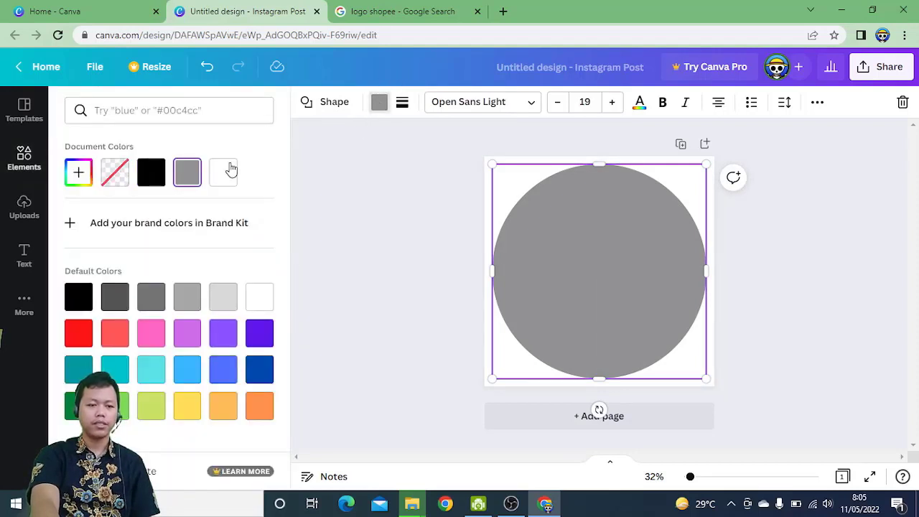
{"action": "left_click", "coordinate": [259, 409]}
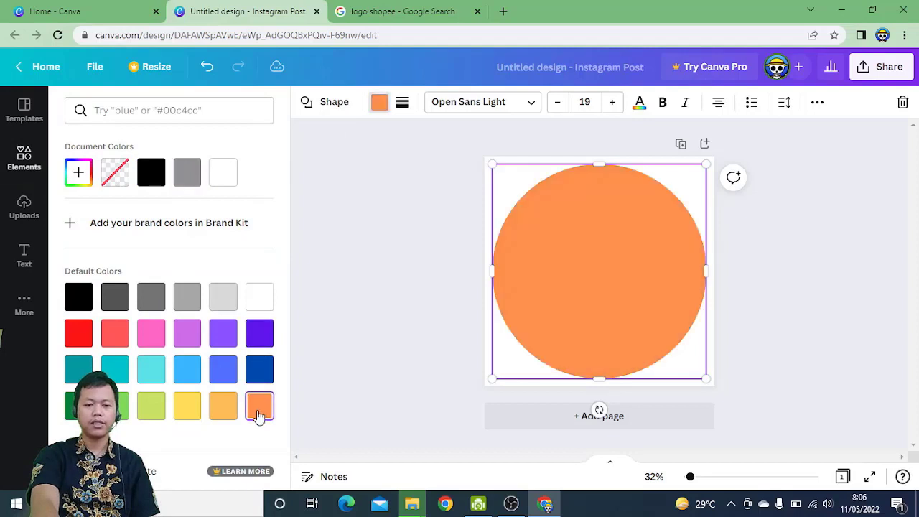
{"action": "left_click", "coordinate": [82, 175]}
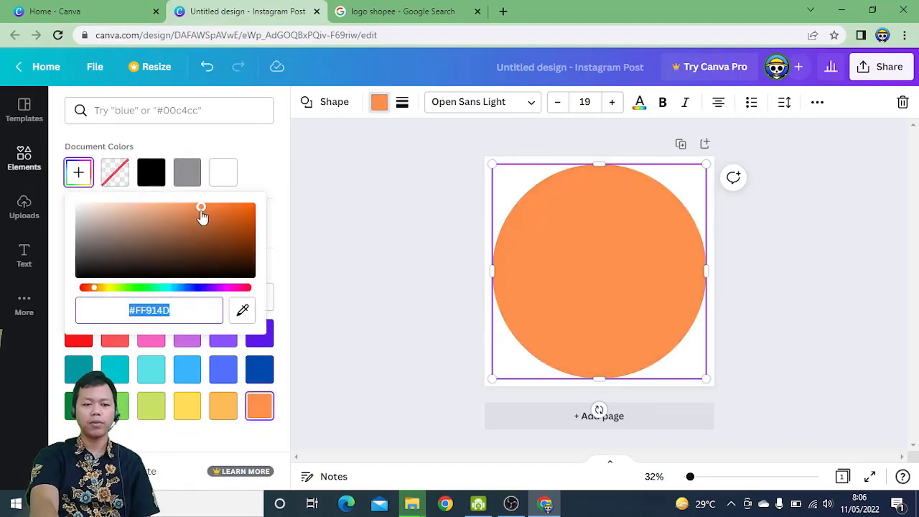
{"action": "left_click_drag", "start_coordinate": [202, 210], "coordinate": [280, 208]}
{"action": "left_click", "coordinate": [254, 139]}
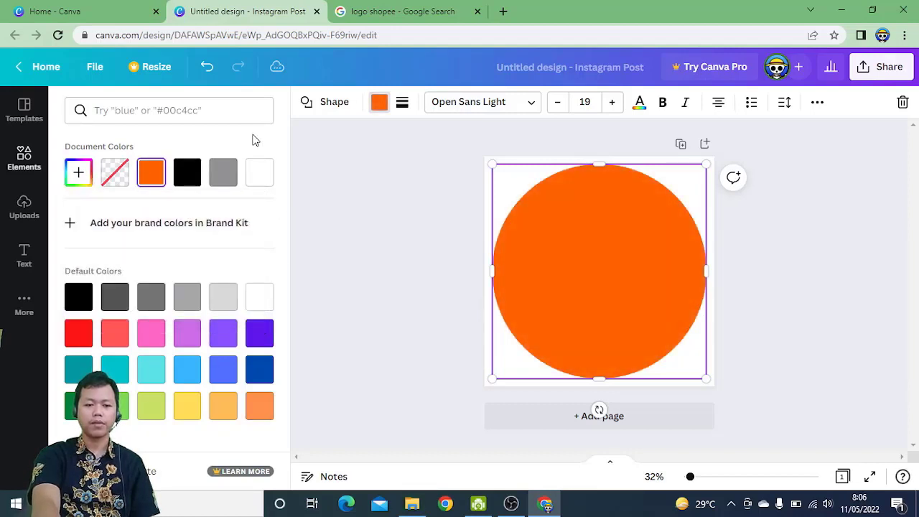
{"action": "left_click", "coordinate": [264, 406]}
{"action": "left_click", "coordinate": [76, 174]}
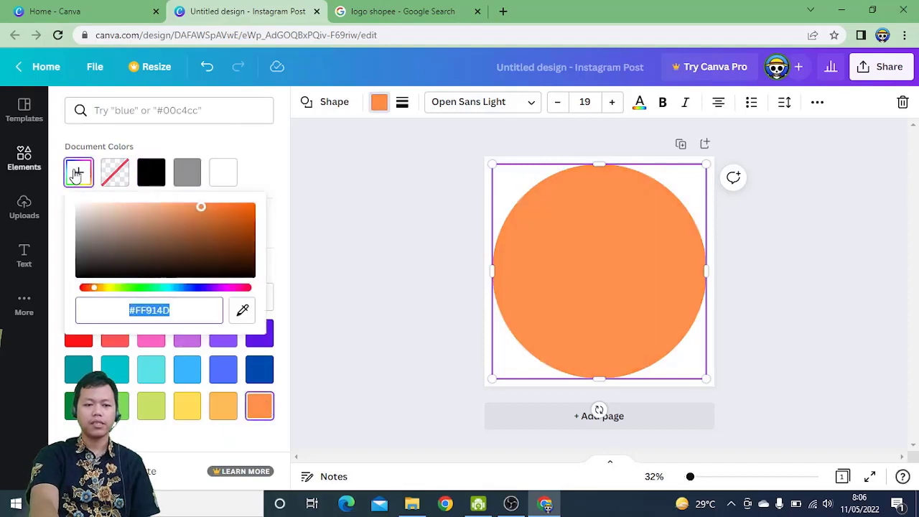
{"action": "left_click_drag", "start_coordinate": [201, 213], "coordinate": [275, 206]}
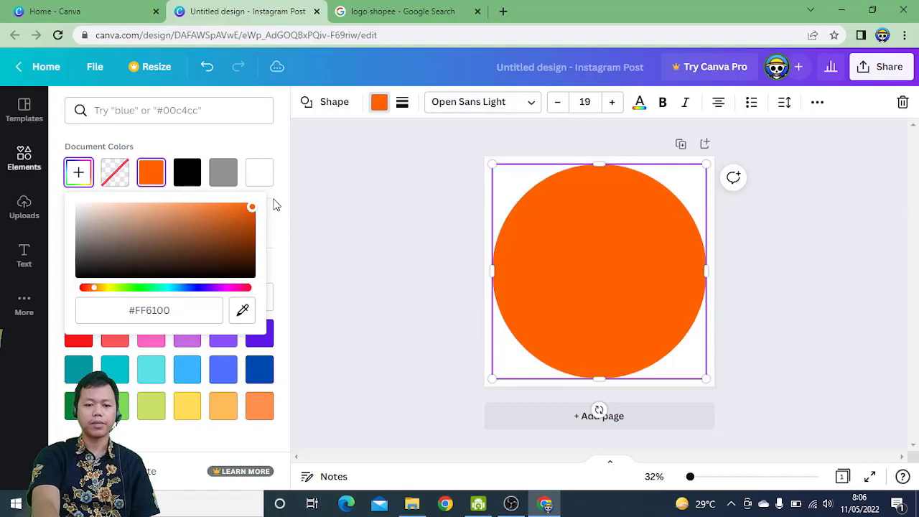
{"action": "left_click", "coordinate": [277, 143]}
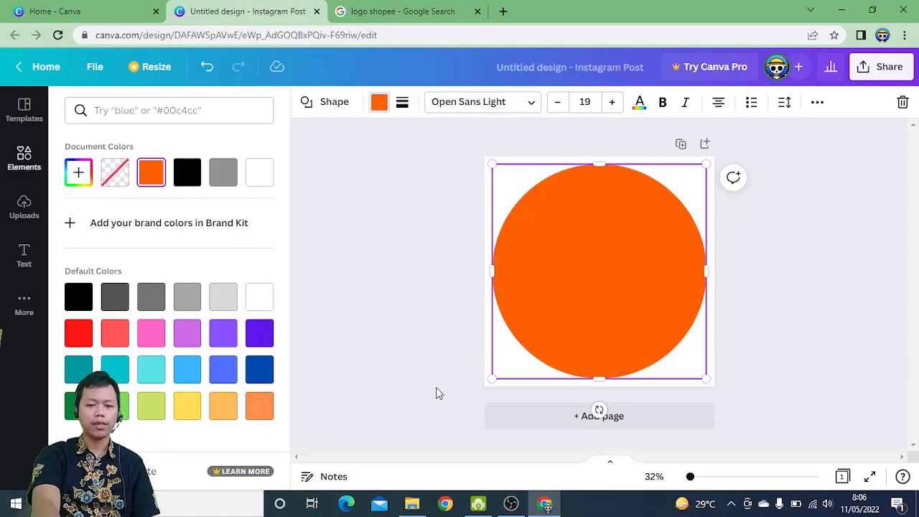
{"action": "key", "text": "Escape"}
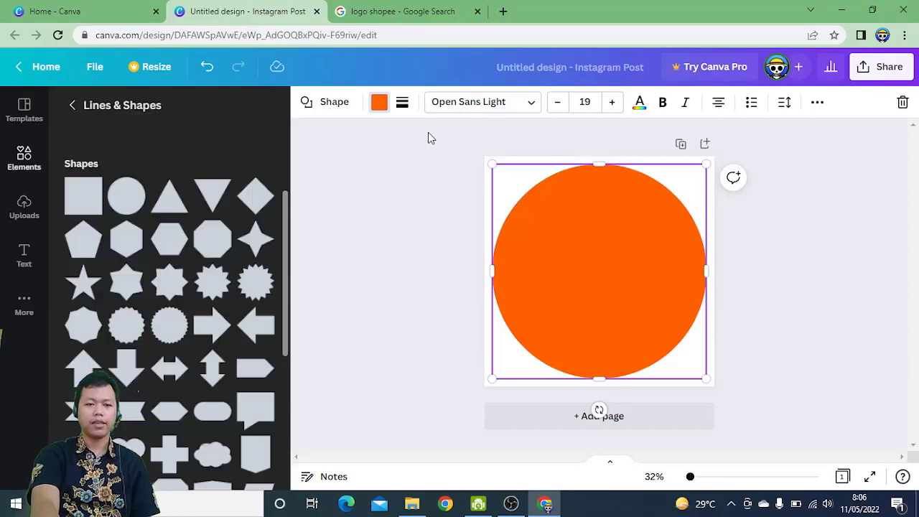
Step: Check the Shopee logo reference and add a second, white-filled circle in the middle of the orange one
{"action": "left_click", "coordinate": [410, 13]}
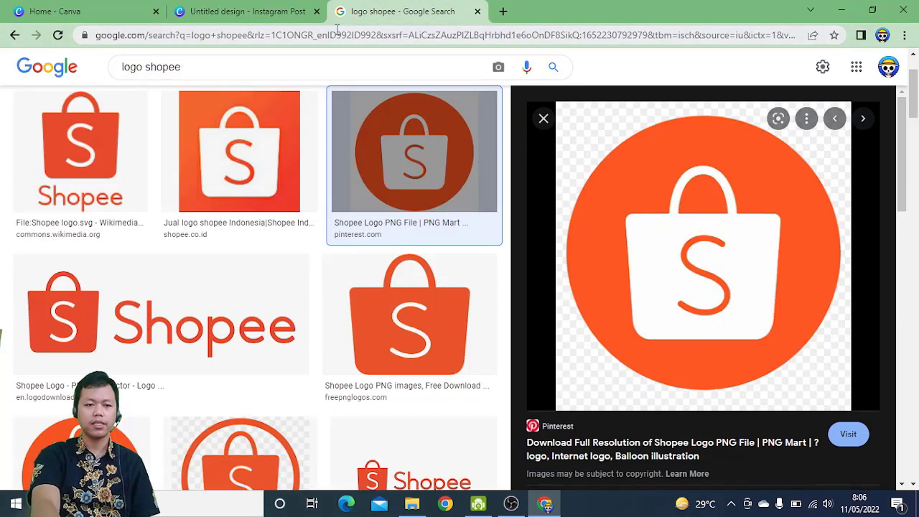
{"action": "left_click", "coordinate": [263, 14]}
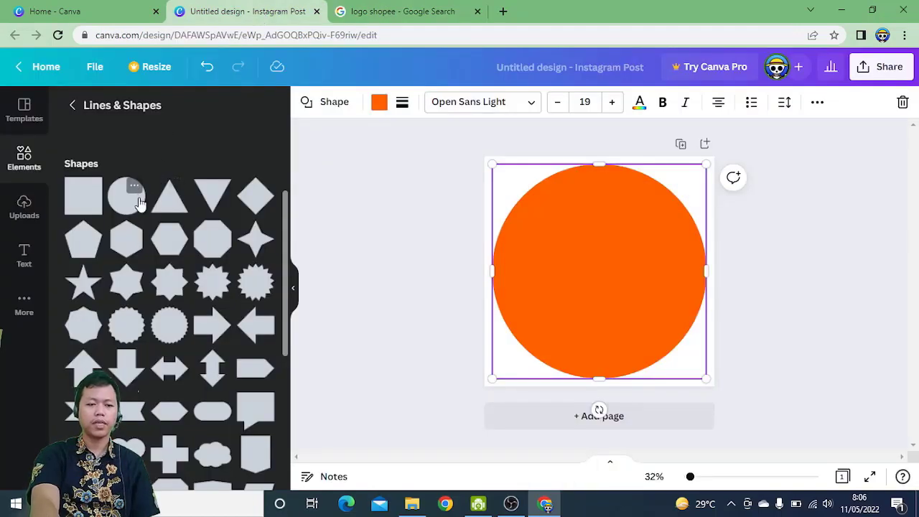
{"action": "left_click", "coordinate": [130, 215]}
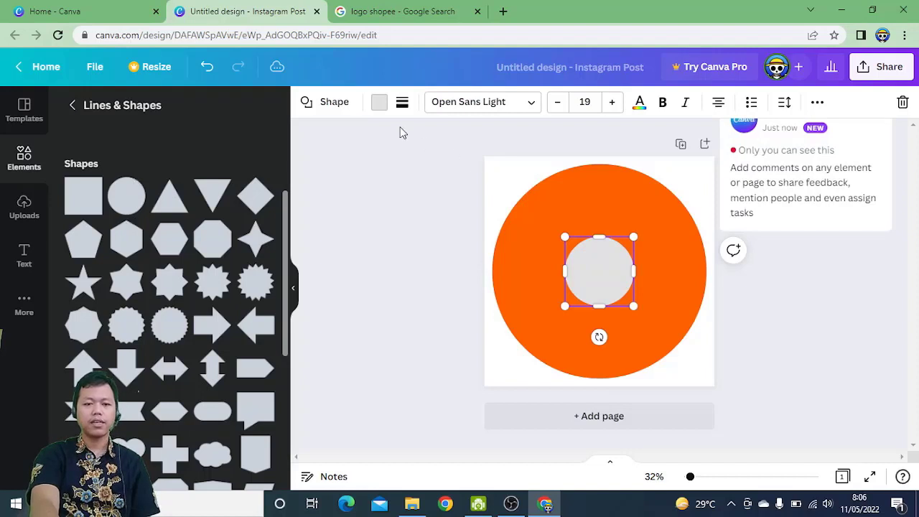
{"action": "left_click", "coordinate": [379, 105]}
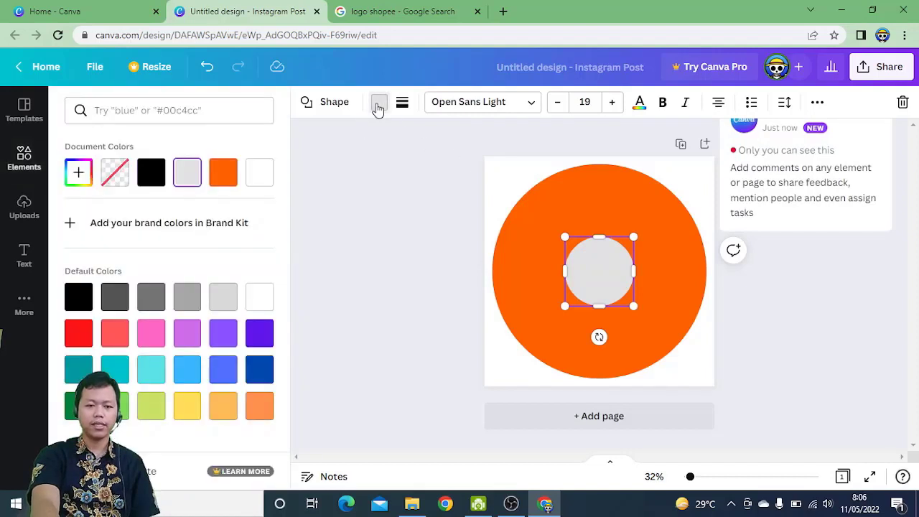
{"action": "left_click", "coordinate": [256, 179]}
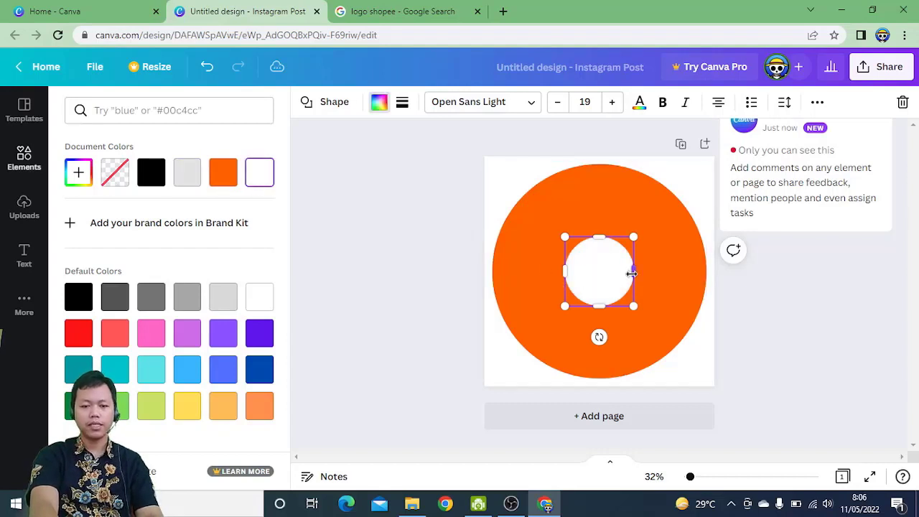
Step: Reshape the white circle into an upright oval and centre it horizontally in the upper part of the orange circle
{"action": "left_click_drag", "start_coordinate": [631, 273], "coordinate": [564, 295]}
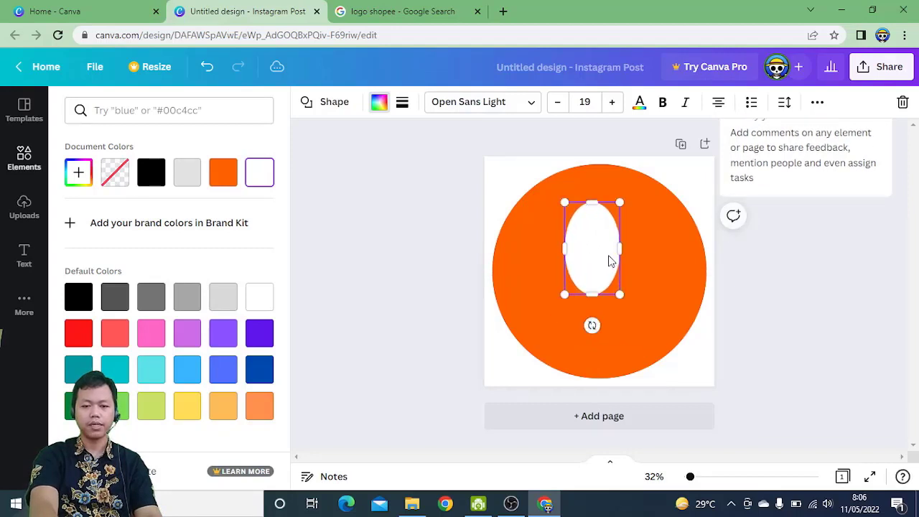
{"action": "left_click_drag", "start_coordinate": [608, 264], "coordinate": [607, 237]}
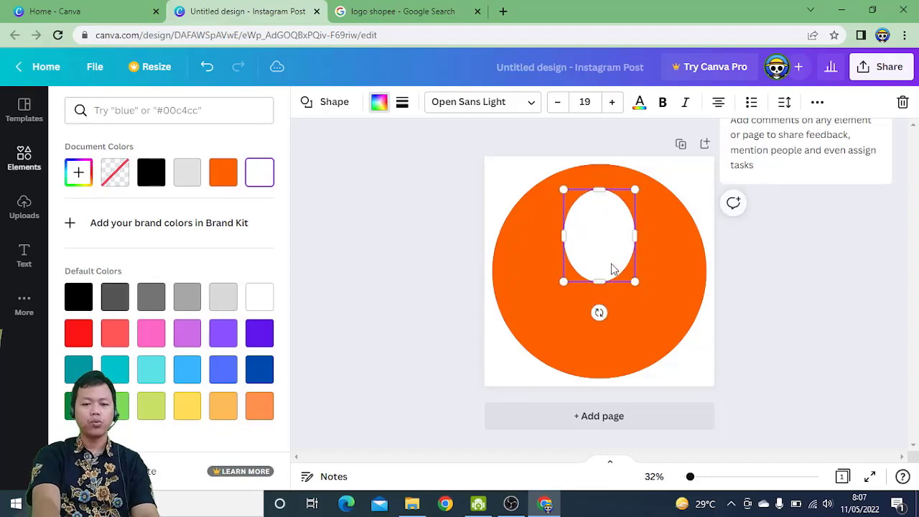
{"action": "left_click_drag", "start_coordinate": [635, 284], "coordinate": [650, 300]}
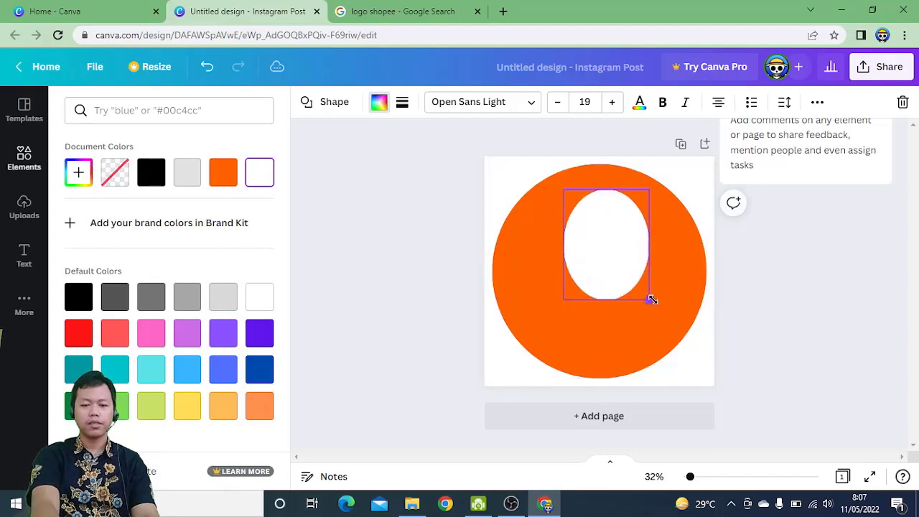
{"action": "left_click_drag", "start_coordinate": [612, 250], "coordinate": [604, 241]}
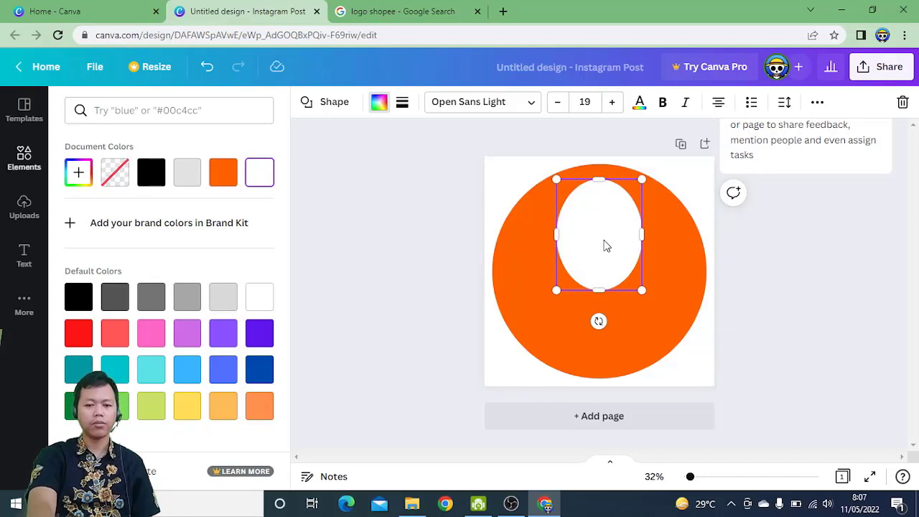
Step: Copy the white oval and paste a duplicate of it onto the page
{"action": "right_click", "coordinate": [605, 246]}
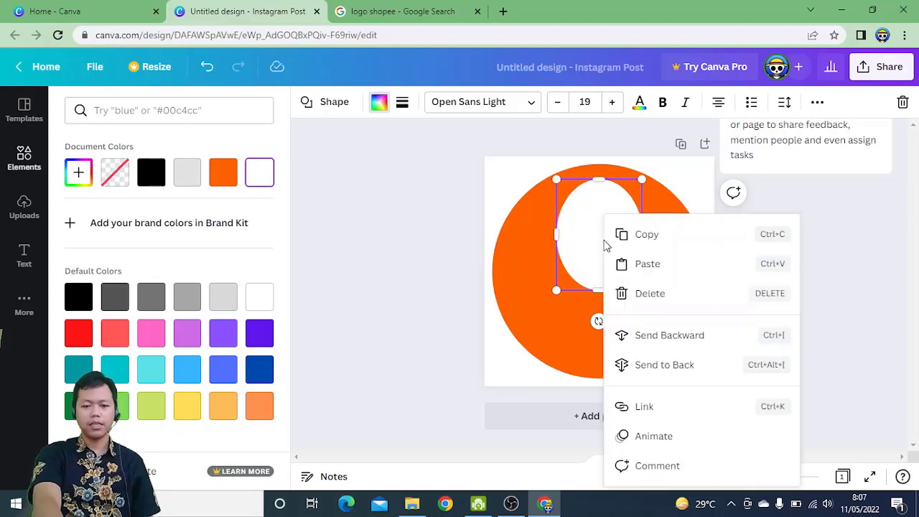
{"action": "left_click", "coordinate": [648, 234]}
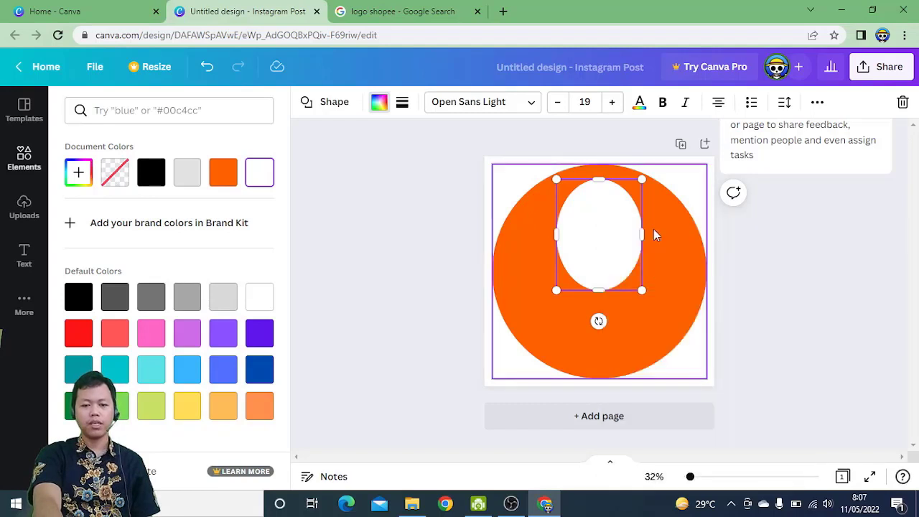
{"action": "right_click", "coordinate": [598, 220]}
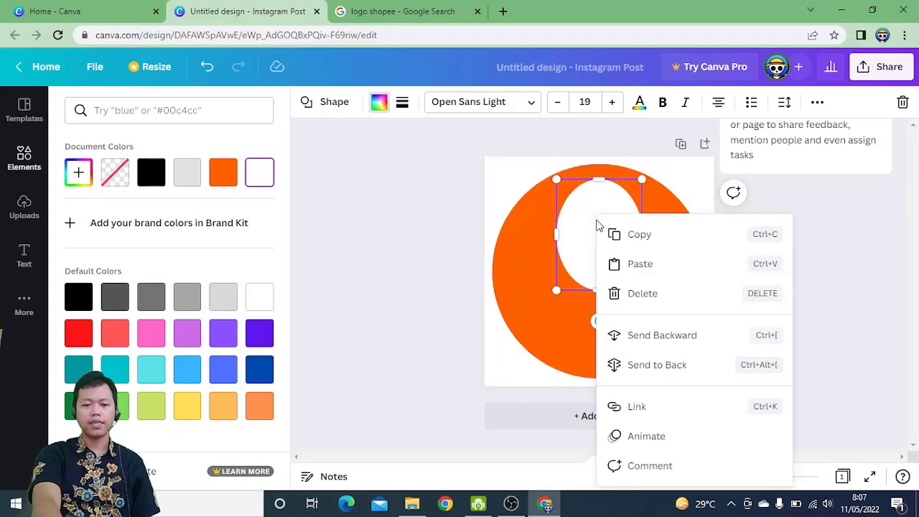
{"action": "left_click", "coordinate": [631, 274]}
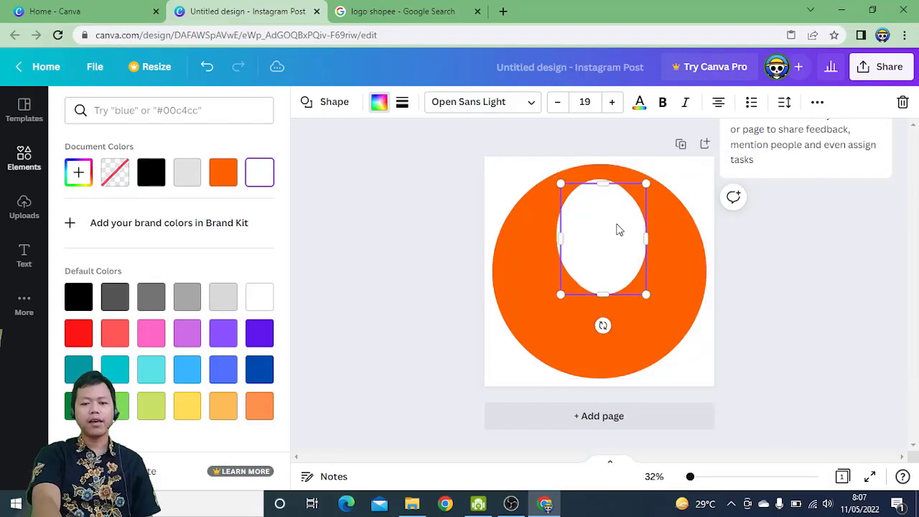
Step: Fill the duplicated oval with the logo's orange and shrink it to fit inside the white oval, leaving a white ring
{"action": "left_click_drag", "start_coordinate": [602, 256], "coordinate": [626, 239]}
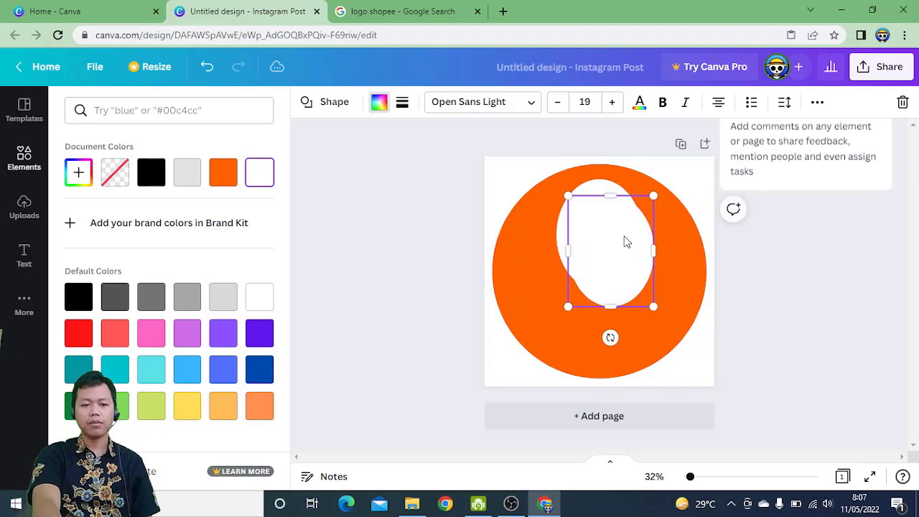
{"action": "left_click", "coordinate": [219, 173]}
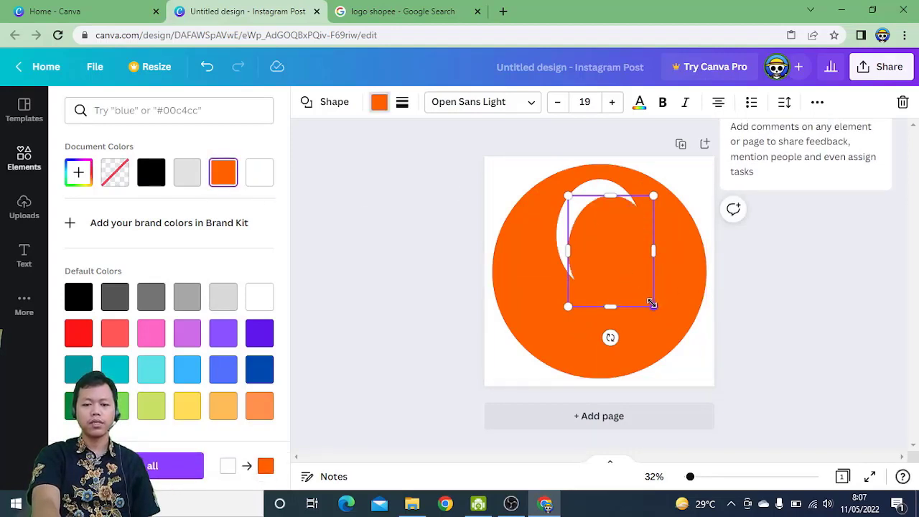
{"action": "left_click_drag", "start_coordinate": [652, 305], "coordinate": [637, 285]}
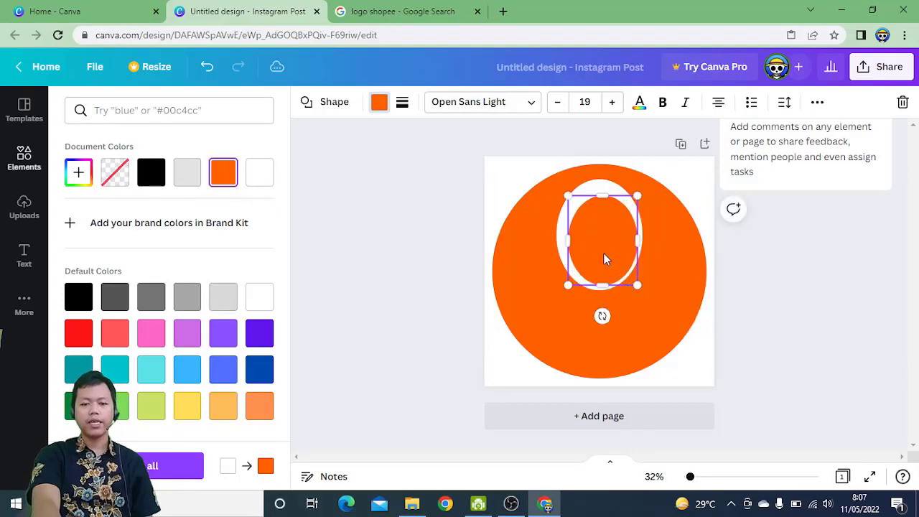
Step: Centre the smaller orange oval inside the white oval
{"action": "left_click_drag", "start_coordinate": [605, 256], "coordinate": [602, 251]}
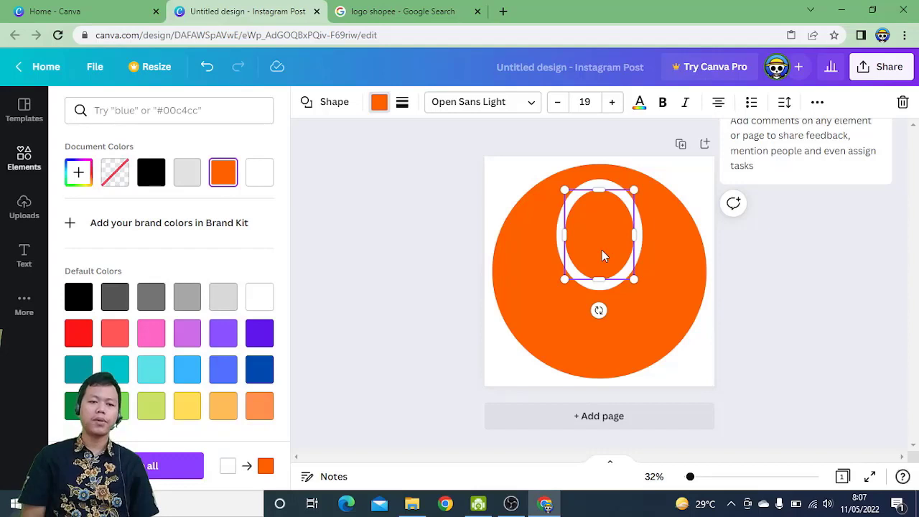
Step: Reset the site's clipboard permission and delete the smaller orange oval from the white one
{"action": "left_click", "coordinate": [84, 36]}
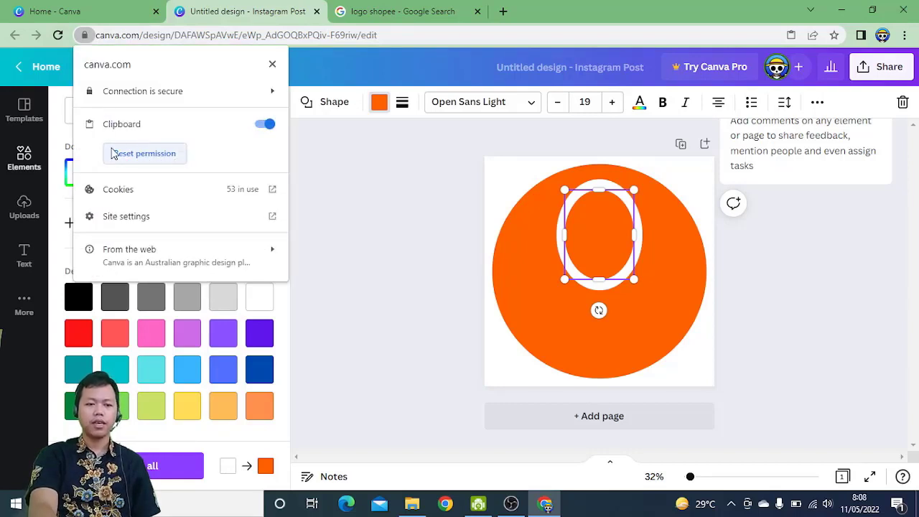
{"action": "left_click", "coordinate": [168, 156]}
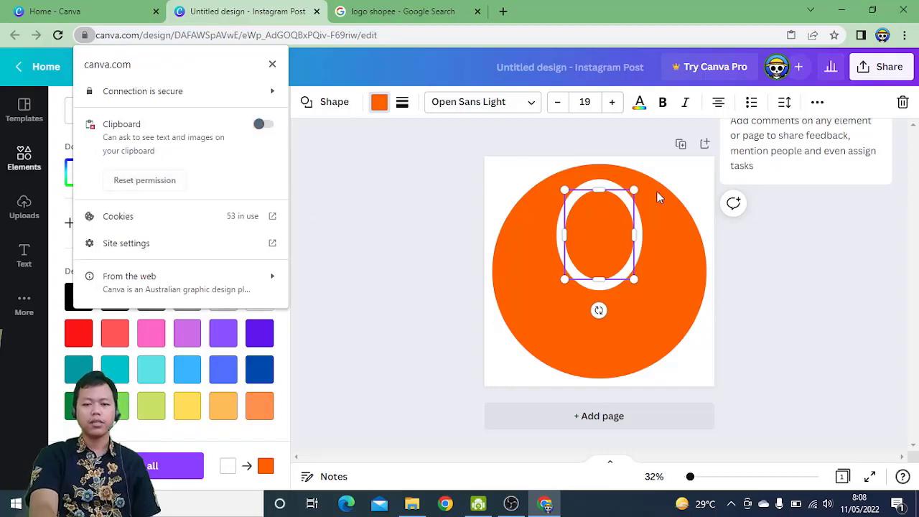
{"action": "left_click", "coordinate": [609, 225]}
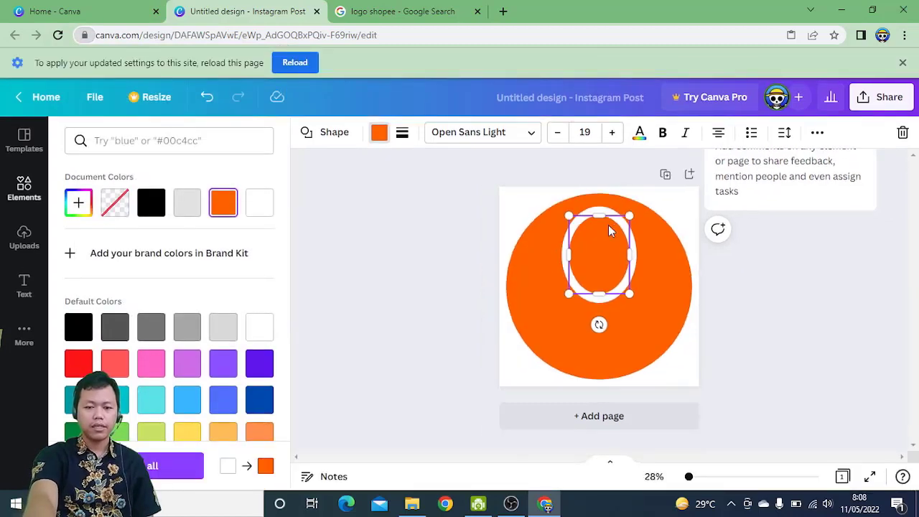
{"action": "left_click", "coordinate": [608, 225]}
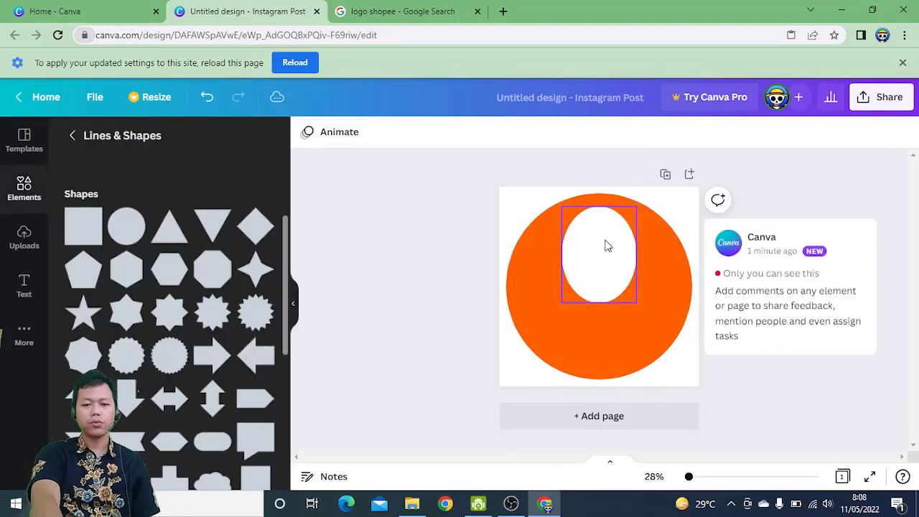
Step: Copy the white oval and paste a duplicate of it, allowing the site access to the clipboard
{"action": "right_click", "coordinate": [606, 246]}
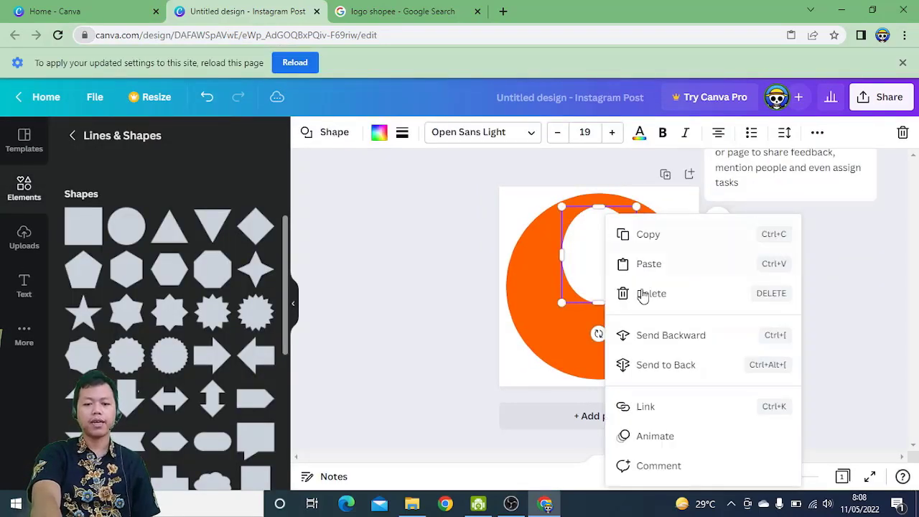
{"action": "left_click", "coordinate": [665, 243]}
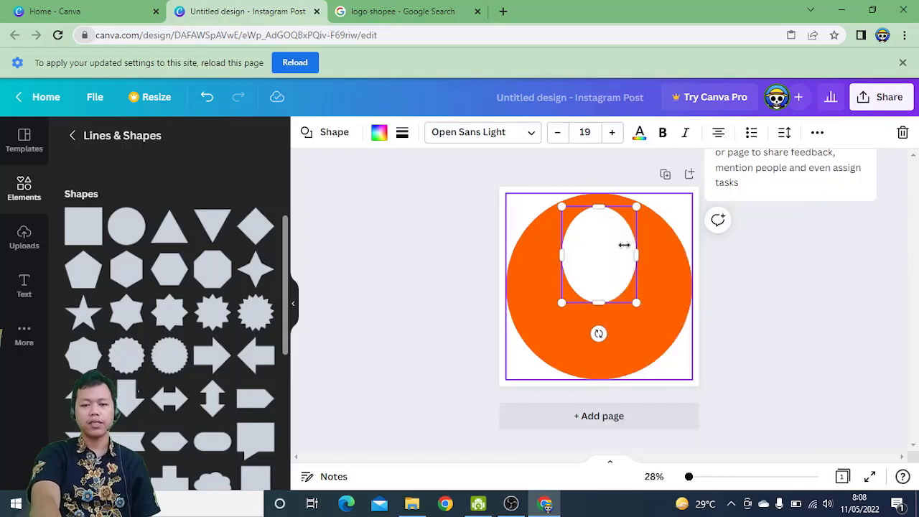
{"action": "right_click", "coordinate": [595, 255]}
{"action": "left_click", "coordinate": [624, 264]}
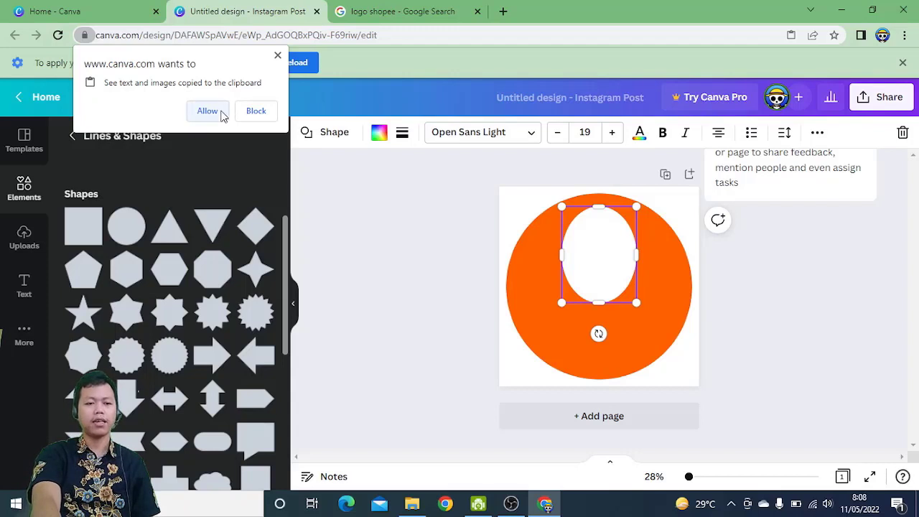
{"action": "left_click", "coordinate": [208, 111]}
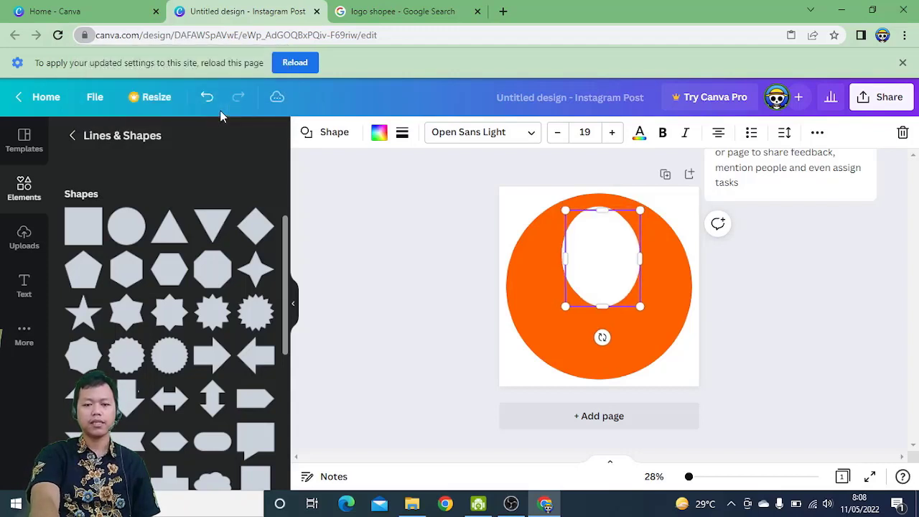
Step: Fill the duplicated oval with the logo's orange, shrink it slightly and centre it in the white oval to leave a thin white ring
{"action": "left_click_drag", "start_coordinate": [614, 262], "coordinate": [627, 265]}
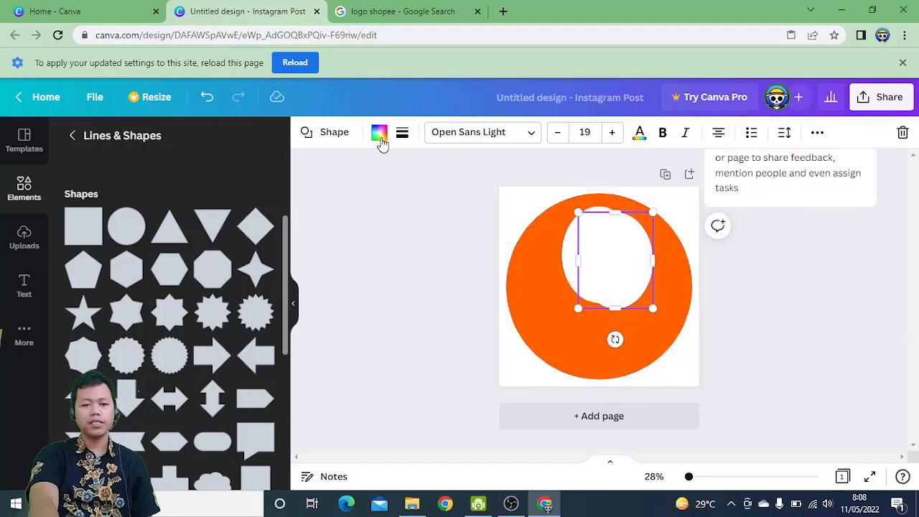
{"action": "left_click", "coordinate": [378, 135]}
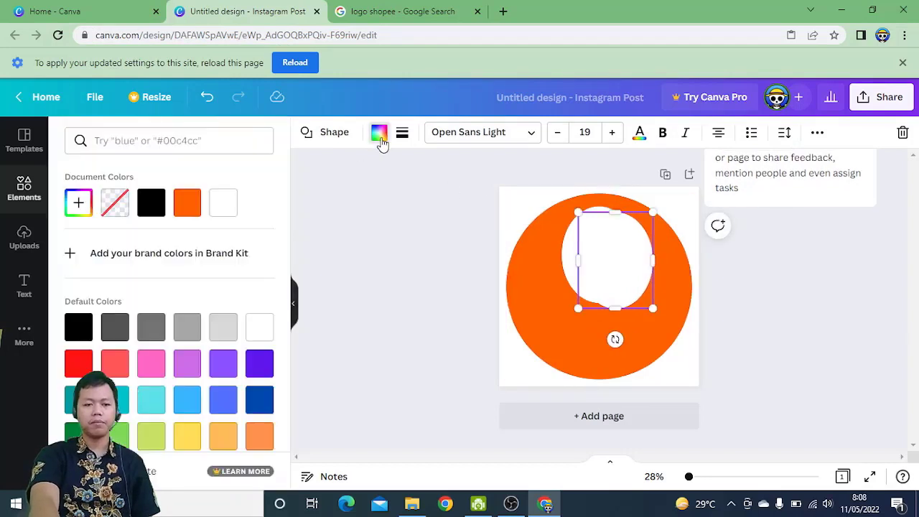
{"action": "left_click", "coordinate": [185, 209]}
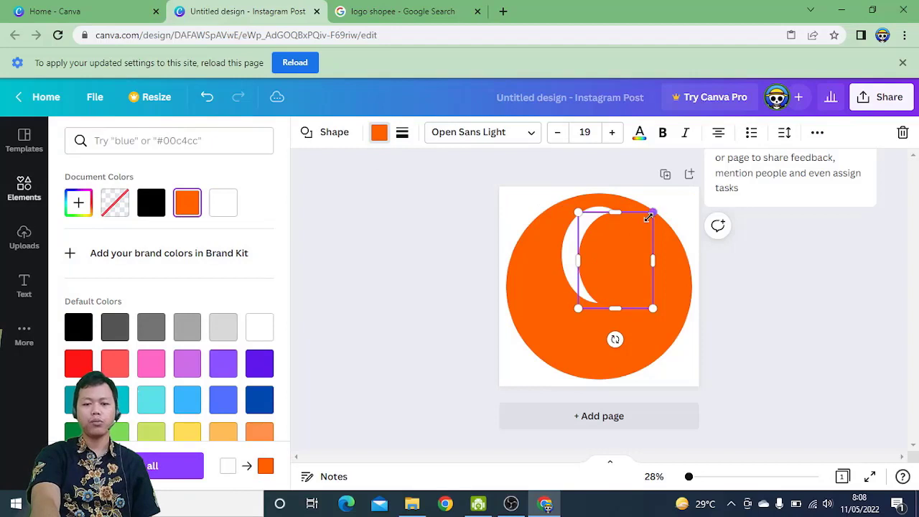
{"action": "left_click_drag", "start_coordinate": [653, 214], "coordinate": [645, 223]}
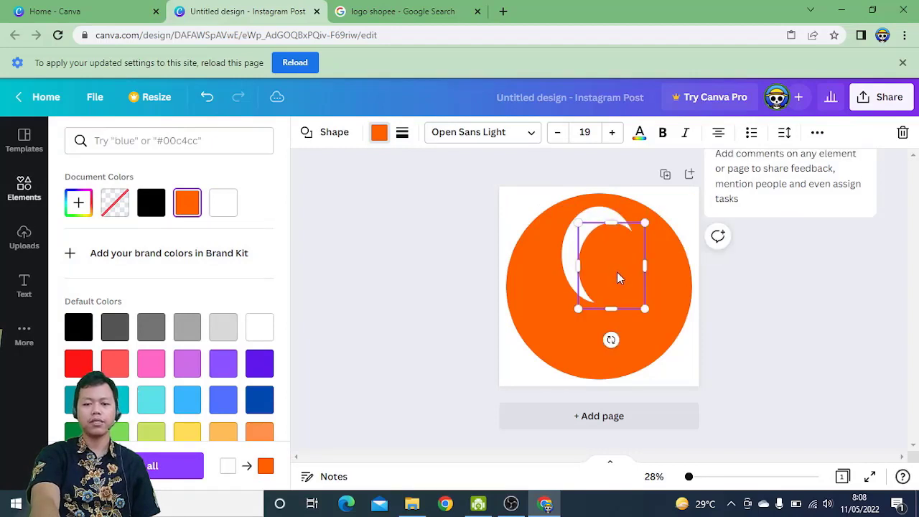
{"action": "left_click_drag", "start_coordinate": [620, 278], "coordinate": [605, 263]}
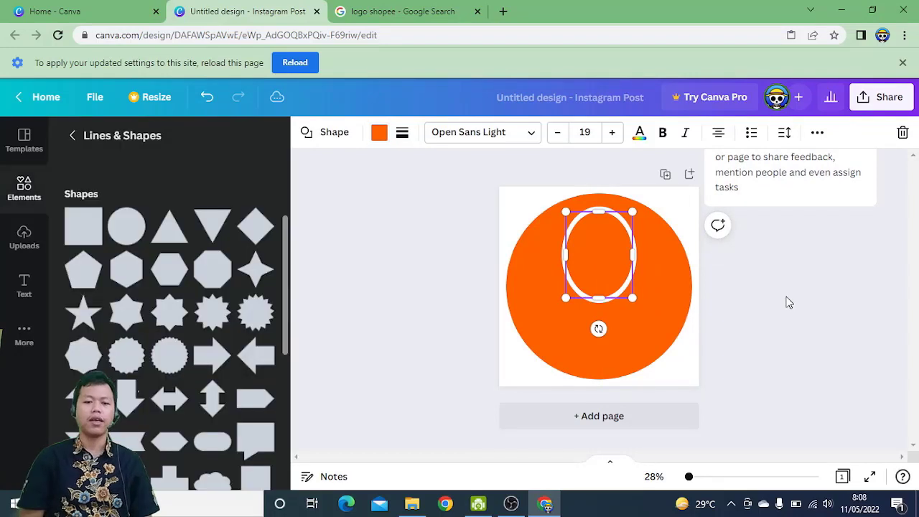
{"action": "left_click", "coordinate": [789, 303]}
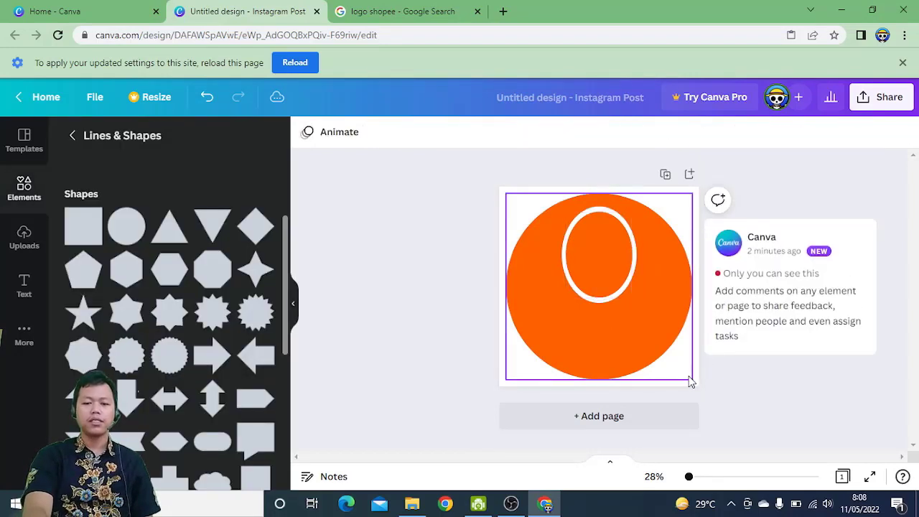
{"action": "left_click", "coordinate": [689, 381]}
{"action": "left_click", "coordinate": [757, 352]}
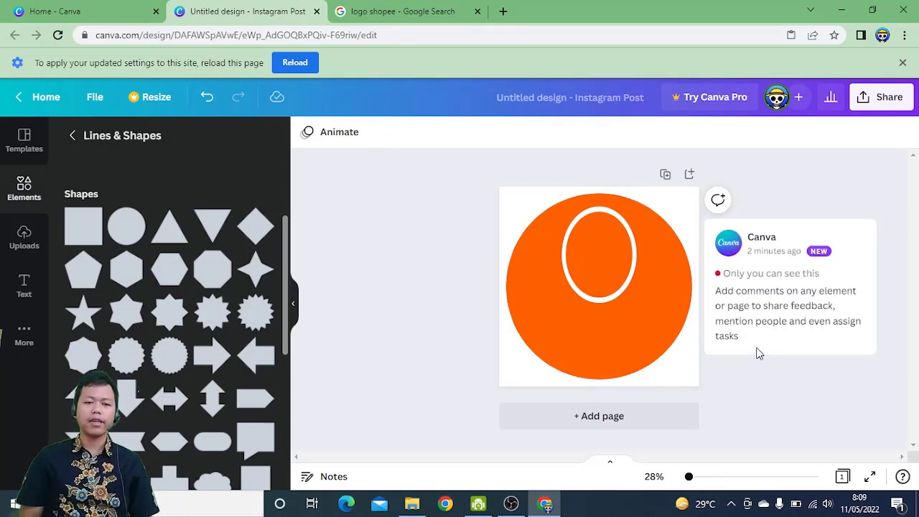
Step: Check the bag shape in the Shopee logo reference image and return to the design
{"action": "left_click", "coordinate": [368, 15]}
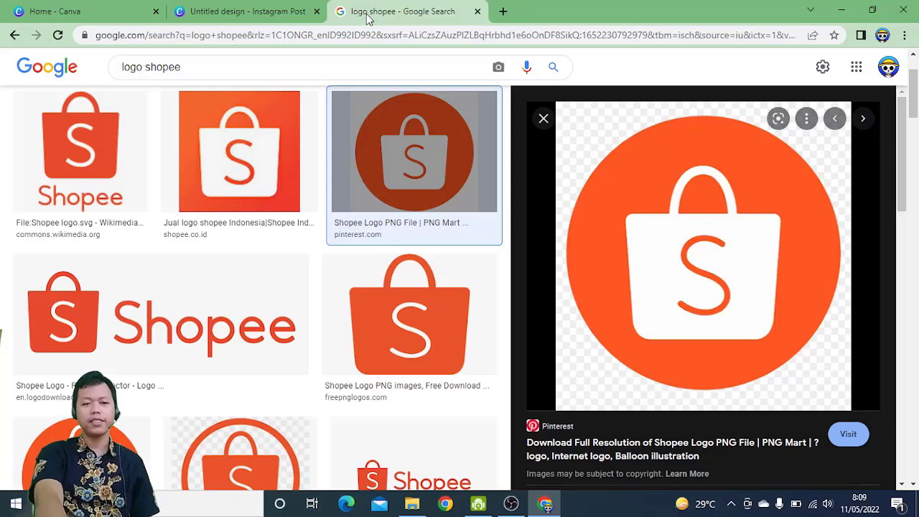
{"action": "left_click", "coordinate": [247, 17]}
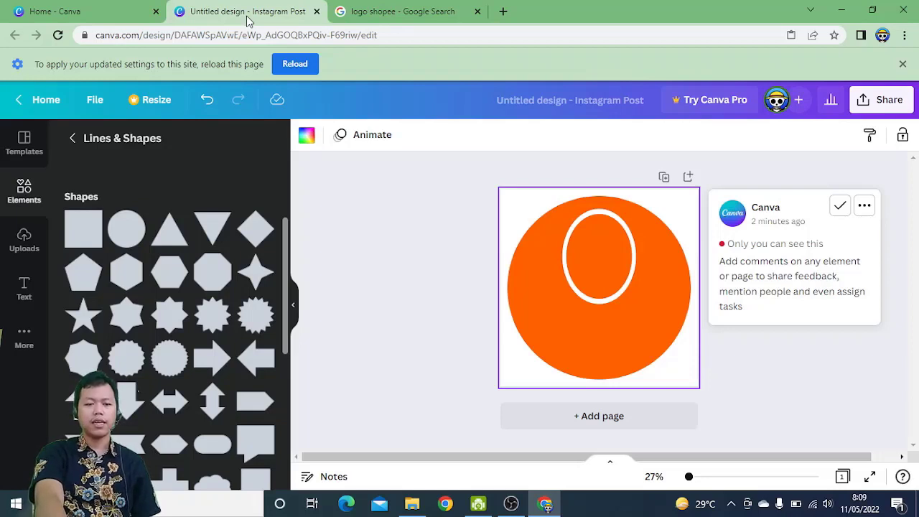
Step: Move the inner orange oval down and to the left off the white oval, and undo the move
{"action": "left_click", "coordinate": [603, 276]}
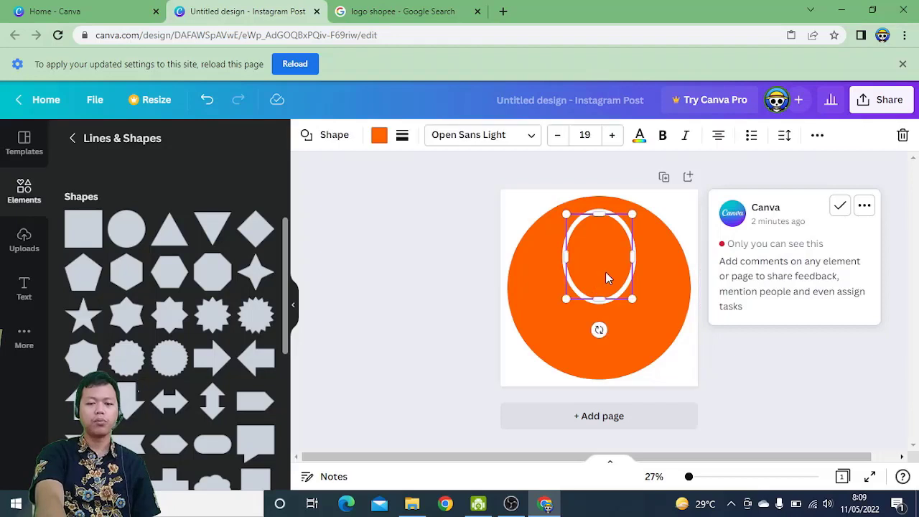
{"action": "left_click_drag", "start_coordinate": [605, 279], "coordinate": [544, 318]}
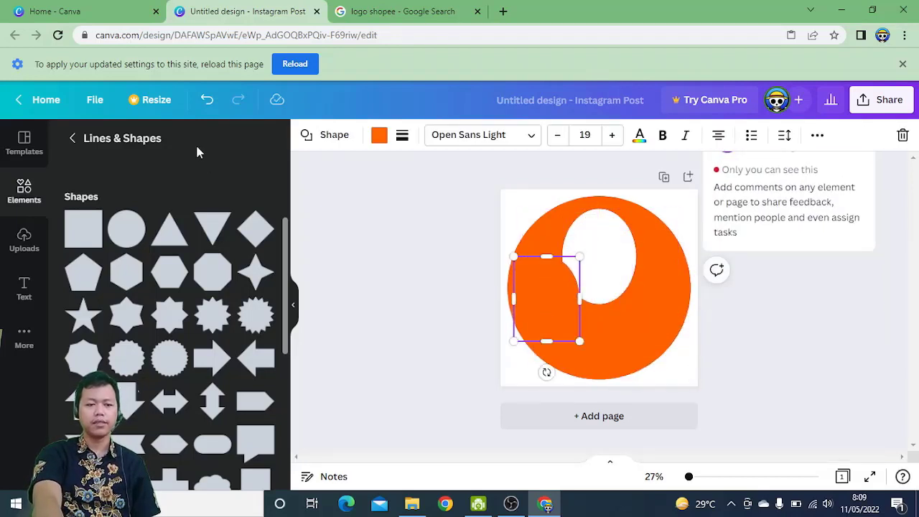
{"action": "left_click", "coordinate": [211, 109]}
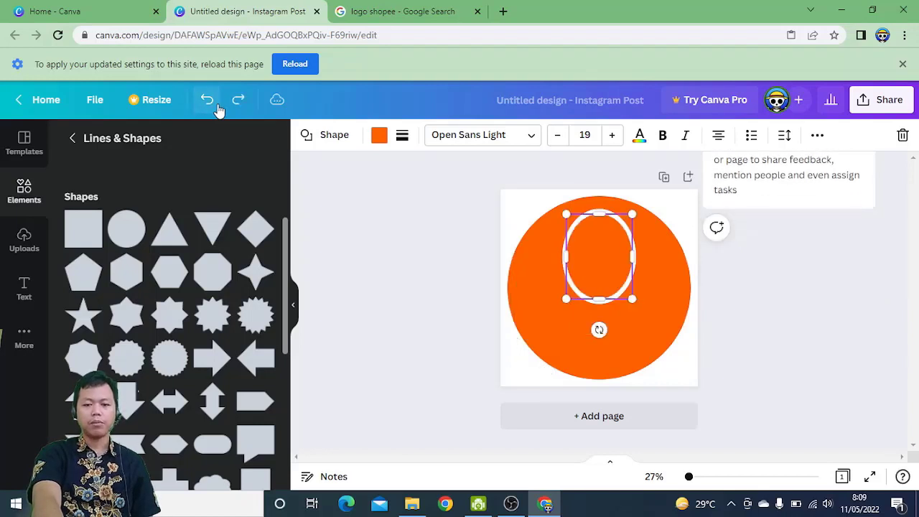
{"action": "left_click", "coordinate": [806, 339]}
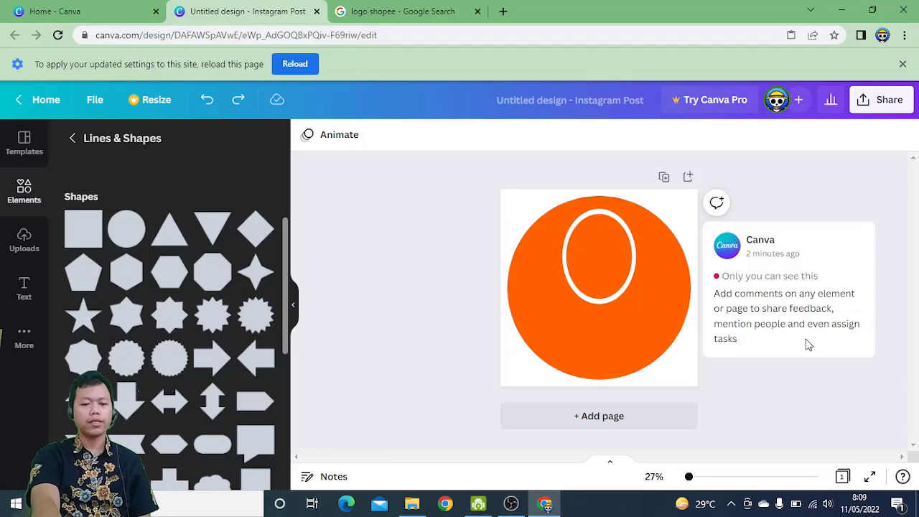
Step: Find the rounded square that tapers towards its base among the Other Shapes and add it to the page as the bag body
{"action": "scroll", "coordinate": [200, 400], "scroll_direction": "down", "scroll_amount": 2}
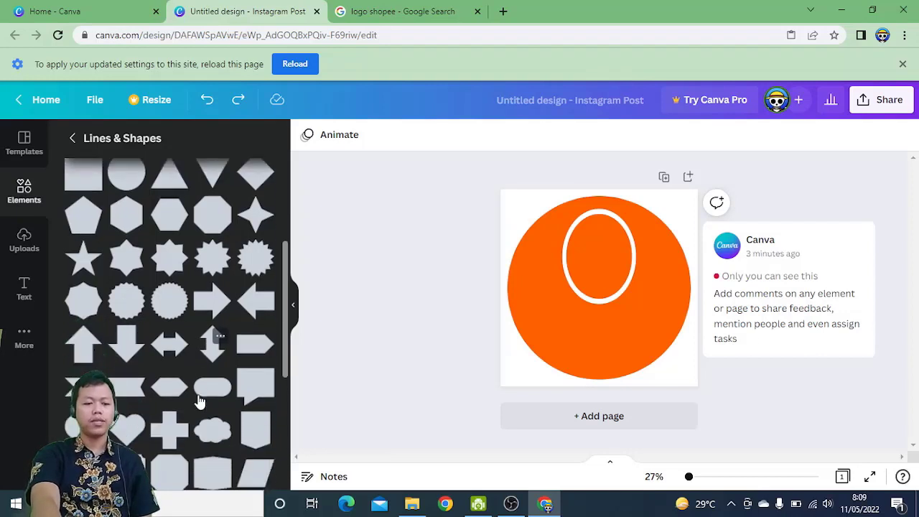
{"action": "scroll", "coordinate": [199, 401], "scroll_direction": "down", "scroll_amount": 6}
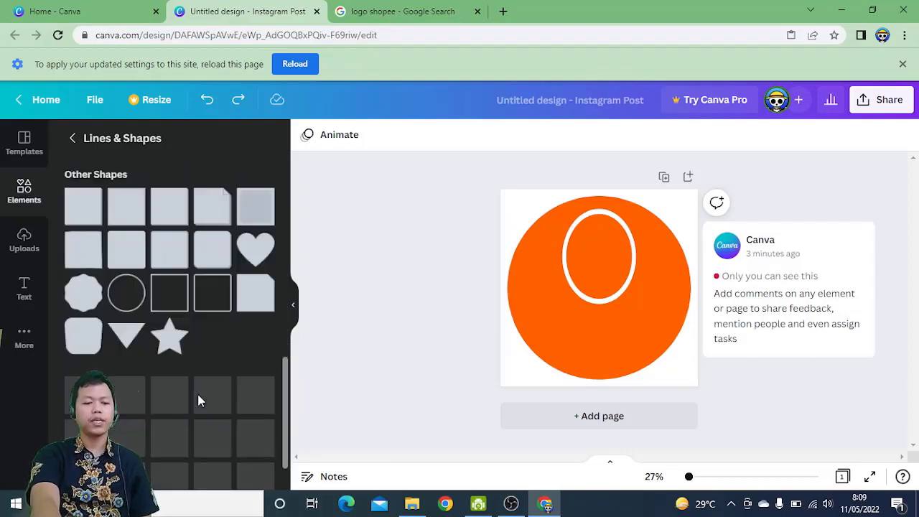
{"action": "scroll", "coordinate": [200, 401], "scroll_direction": "down", "scroll_amount": 2}
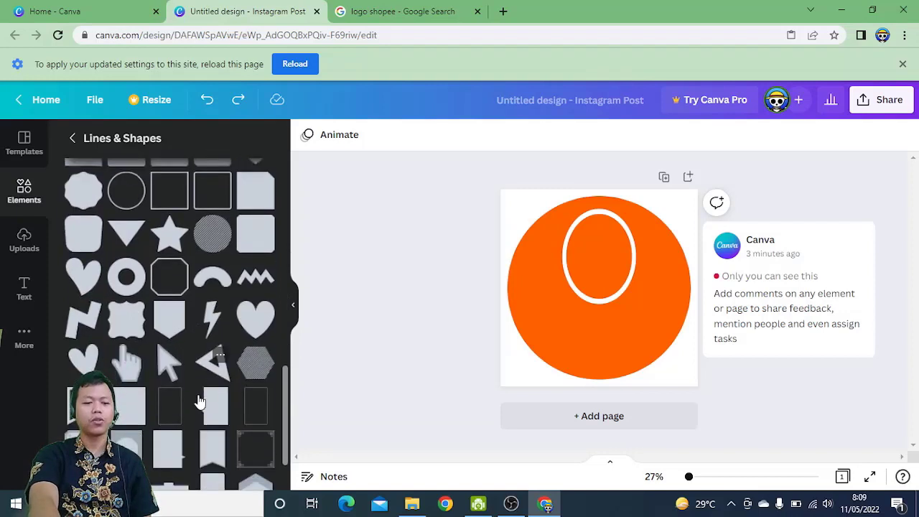
{"action": "scroll", "coordinate": [199, 401], "scroll_direction": "down", "scroll_amount": 6}
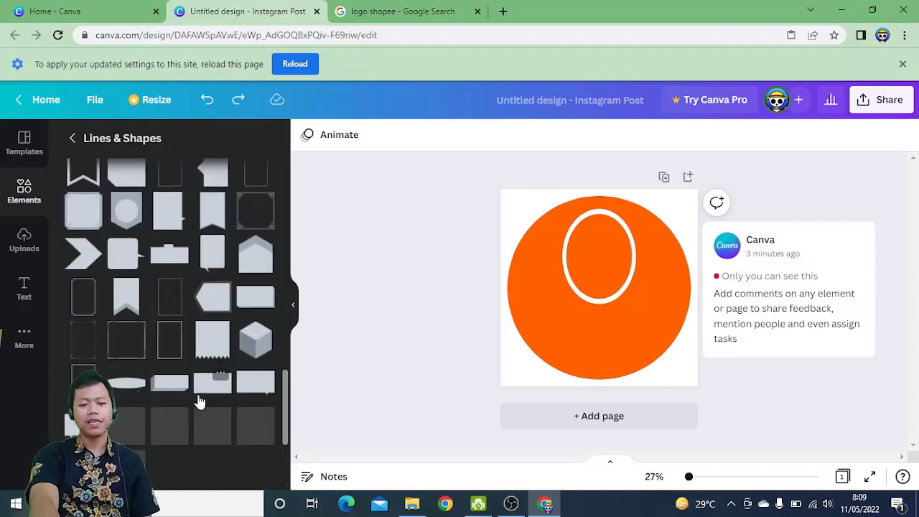
{"action": "scroll", "coordinate": [200, 401], "scroll_direction": "down", "scroll_amount": 5}
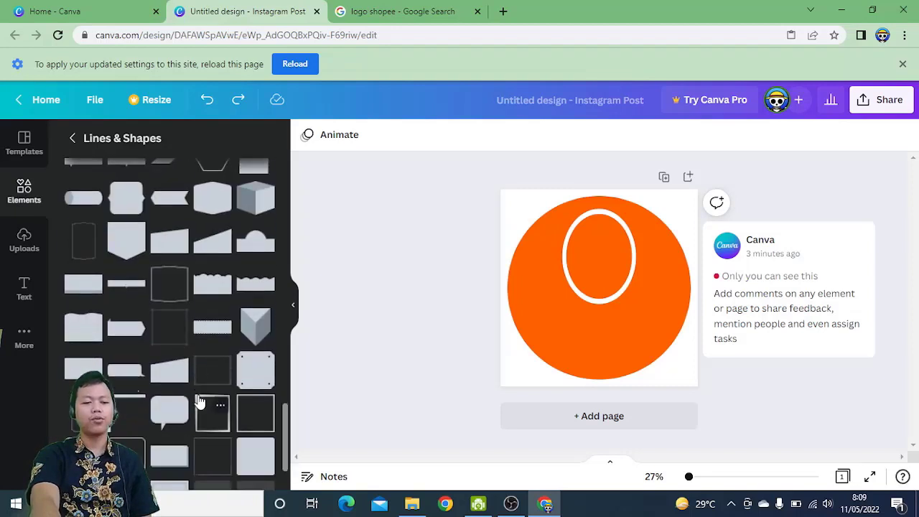
{"action": "scroll", "coordinate": [199, 401], "scroll_direction": "down", "scroll_amount": 2}
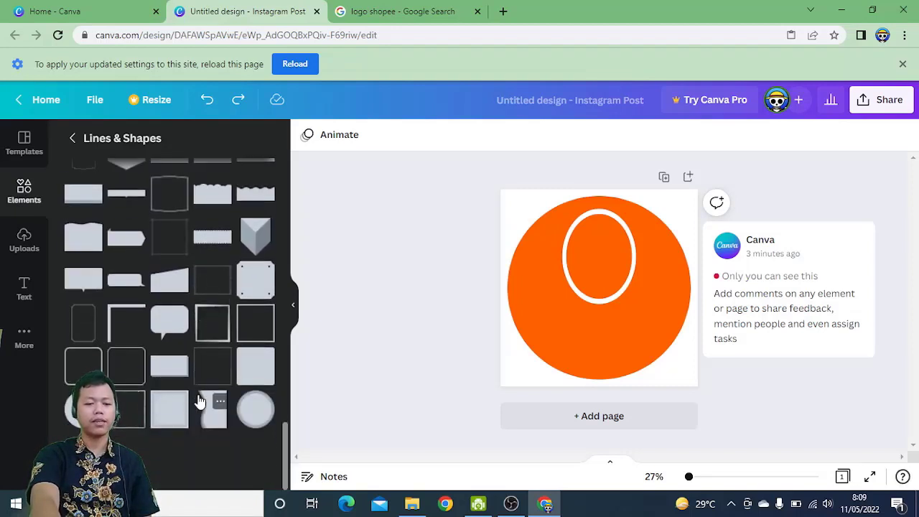
{"action": "scroll", "coordinate": [195, 345], "scroll_direction": "up", "scroll_amount": 4}
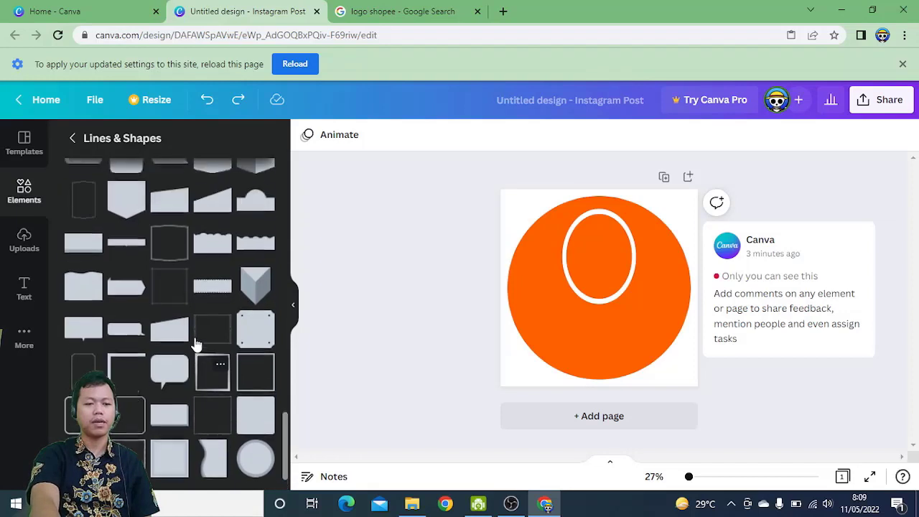
{"action": "scroll", "coordinate": [196, 345], "scroll_direction": "up", "scroll_amount": 6}
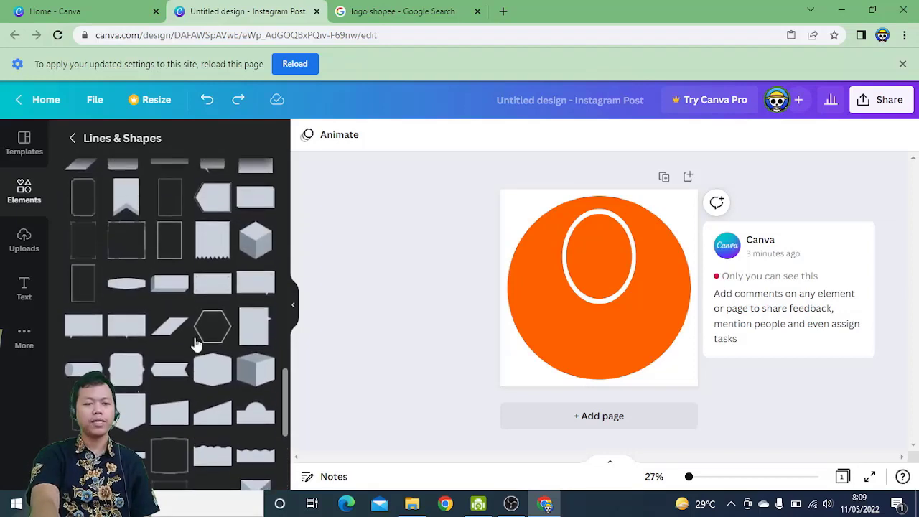
{"action": "scroll", "coordinate": [196, 344], "scroll_direction": "up", "scroll_amount": 6}
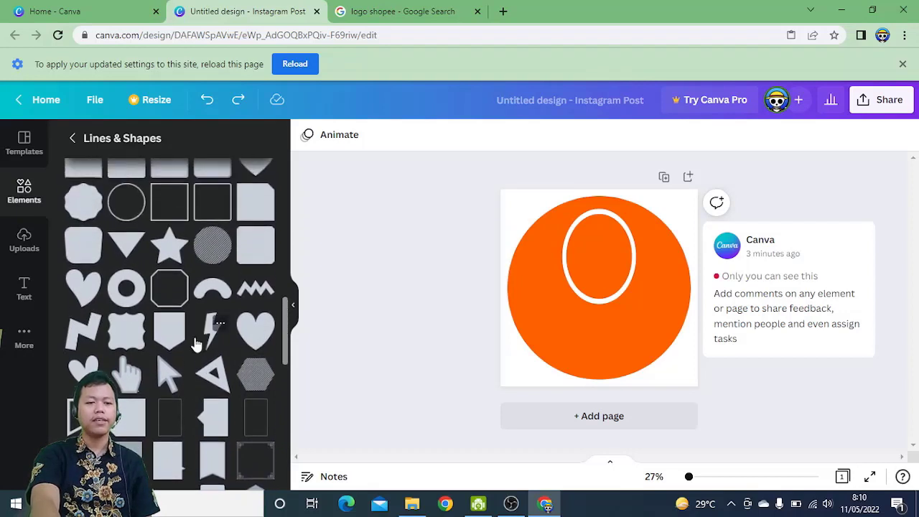
{"action": "mouse_move", "coordinate": [84, 242]}
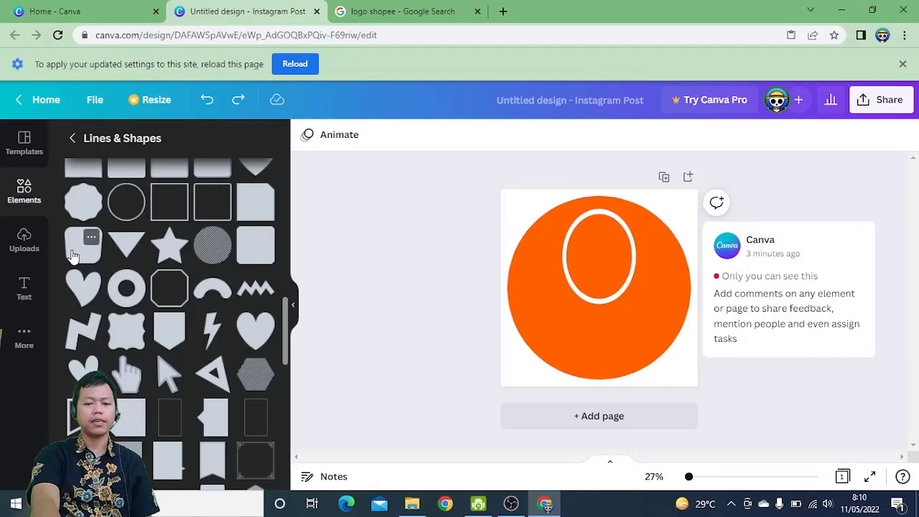
{"action": "left_click", "coordinate": [73, 257]}
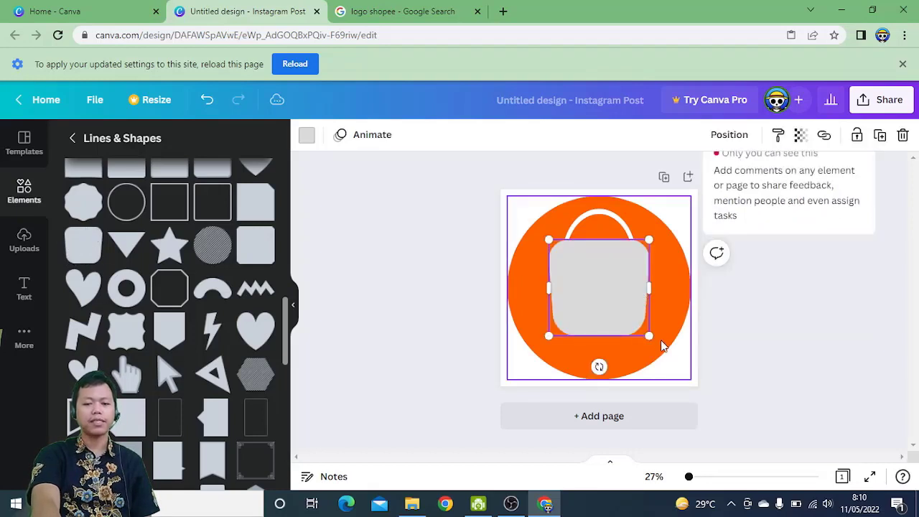
Step: Enlarge the grey bag body and centre it horizontally in the orange circle, covering the lower part of the white ring
{"action": "left_click_drag", "start_coordinate": [651, 337], "coordinate": [684, 347]}
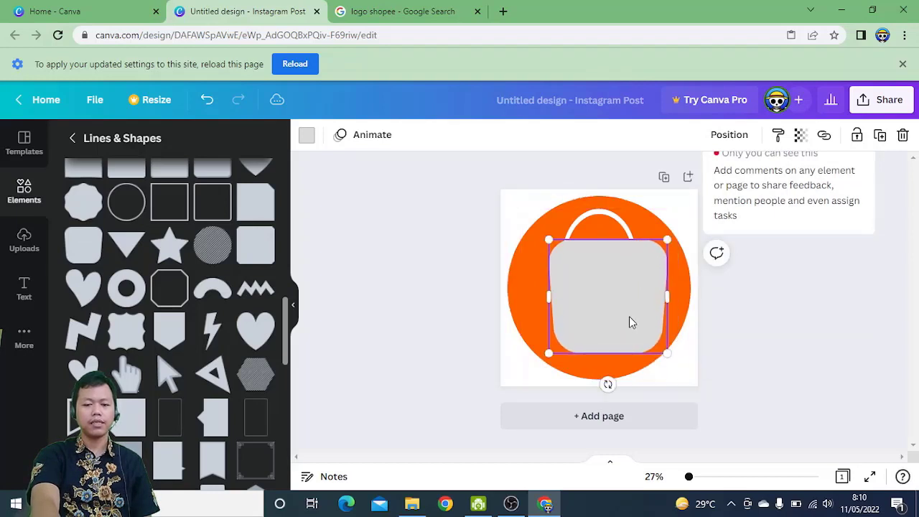
{"action": "mouse_move", "coordinate": [630, 322]}
{"action": "left_mouse_down"}
{"action": "mouse_move", "coordinate": [619, 310]}
{"action": "mouse_move", "coordinate": [622, 319]}
{"action": "left_mouse_up"}
{"action": "left_click", "coordinate": [745, 342]}
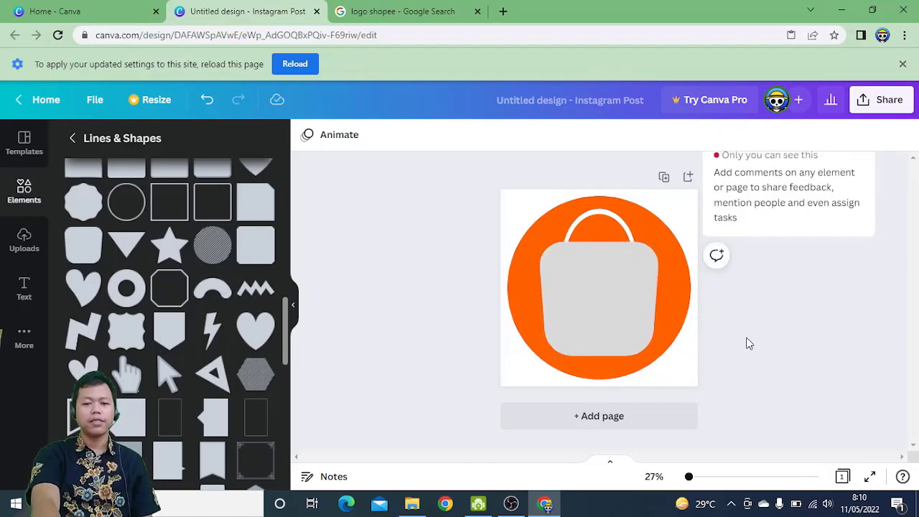
Step: Select the grey bag body for a fill colour change
{"action": "left_click", "coordinate": [615, 306]}
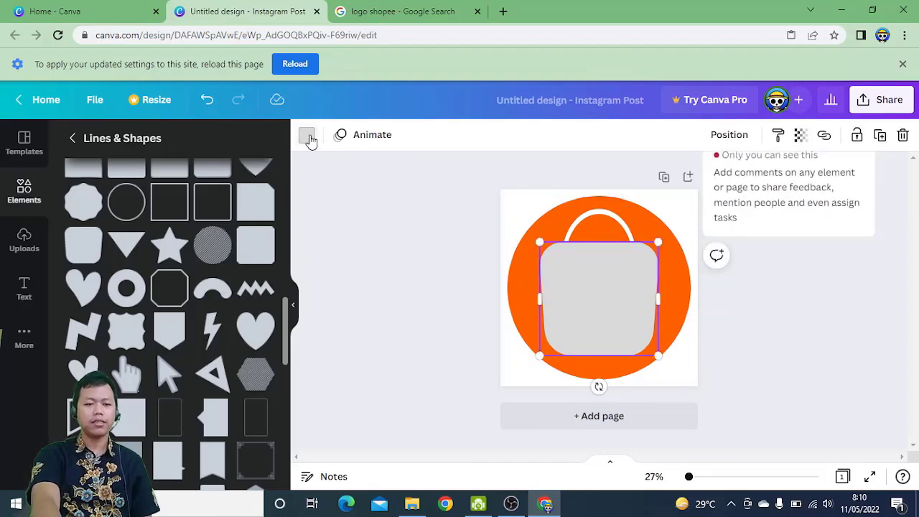